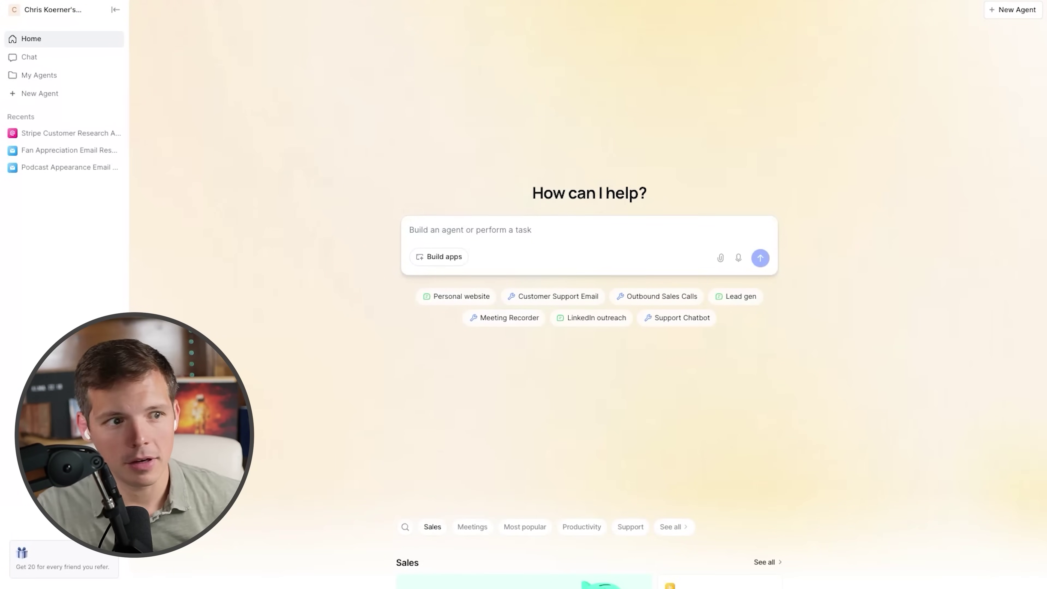
Submit an app-building prompt for a very simple webapp using Gemini's nano banana API to edit up to 30 uploaded photos and download them.
type("use gemini's nano banana api to build a very simple webapp where I can up to 30 photos + a prompt to have the pictures edited, and then i can download the photos to my computer")
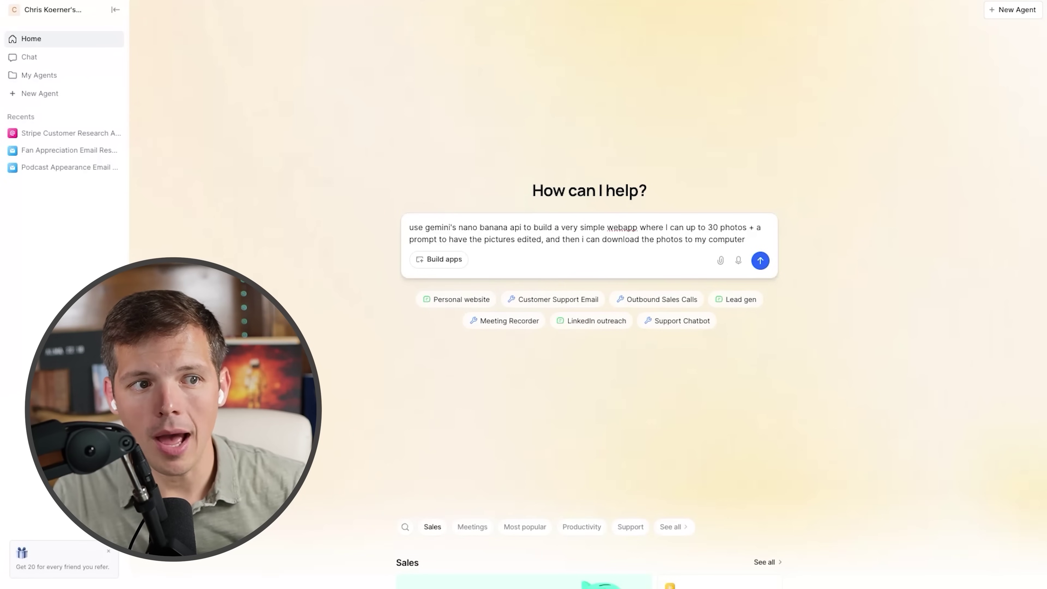
left_click(686, 227)
type("upload")
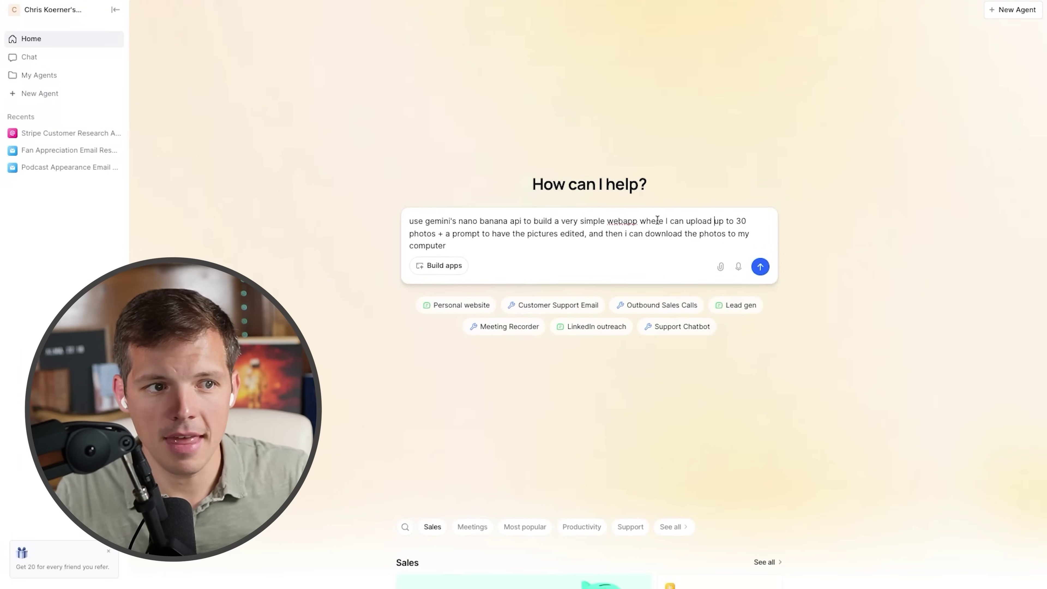
left_click(438, 264)
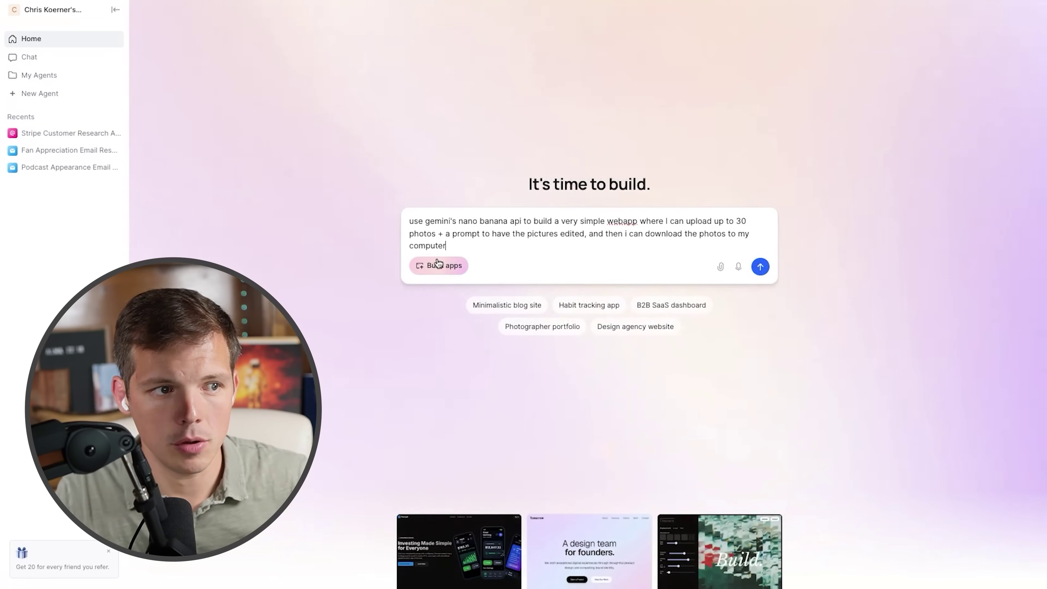
left_click(761, 267)
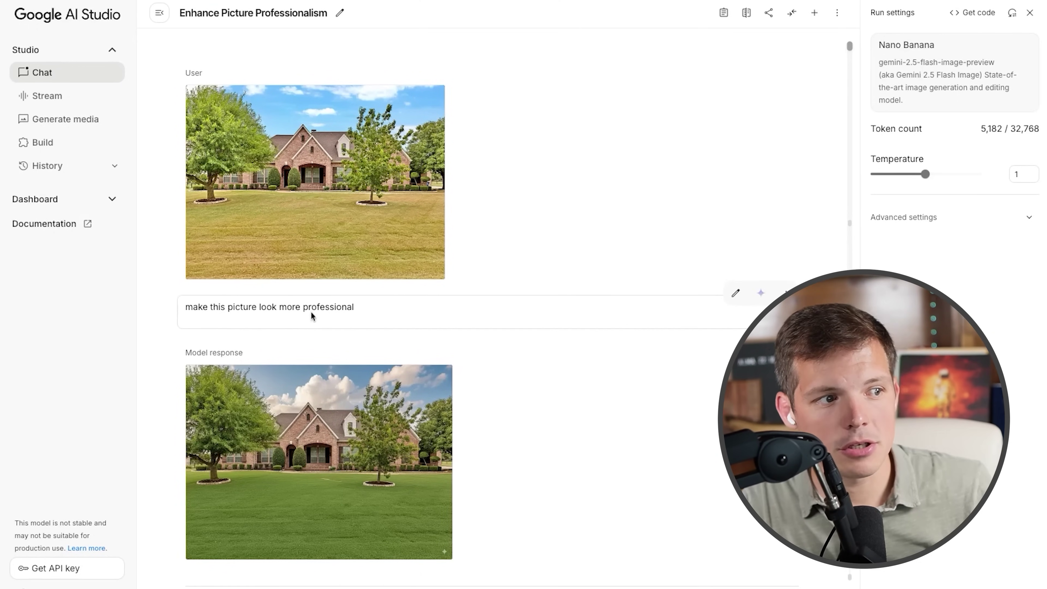
Switch to Google AI Studio and examine the original and edited house and room photos, enlarging the furnished living room image.
scroll(326, 310, "down", 2)
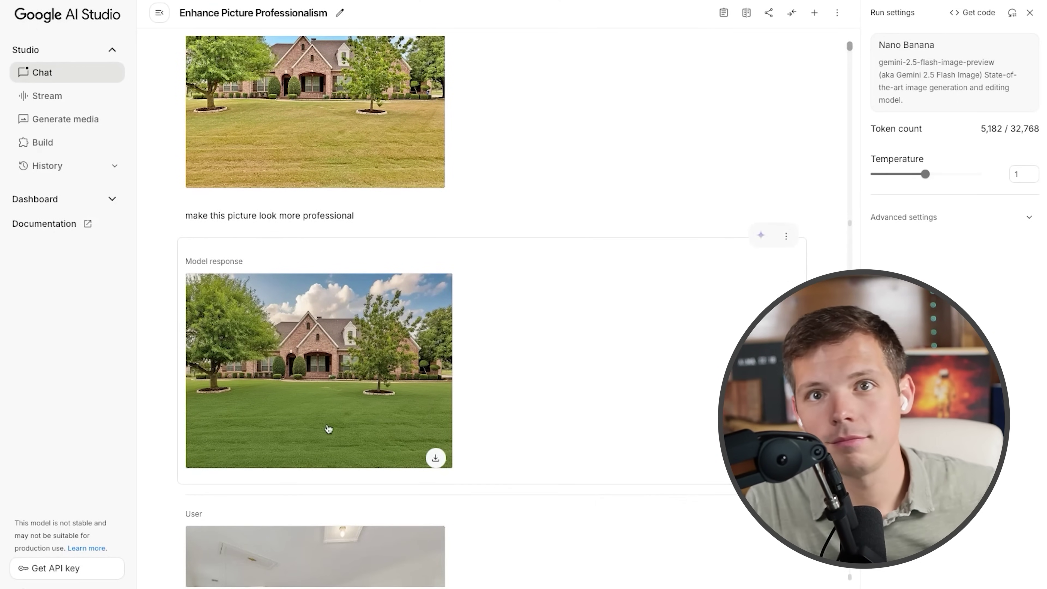
scroll(329, 429, "up", 1)
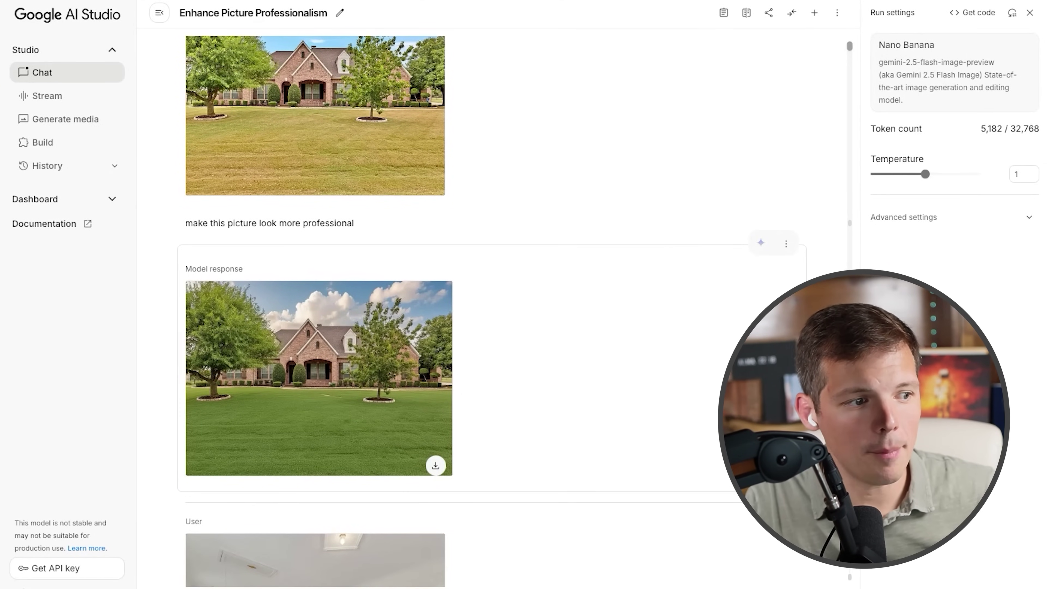
scroll(471, 312, "down", 1)
scroll(471, 312, "down", 4)
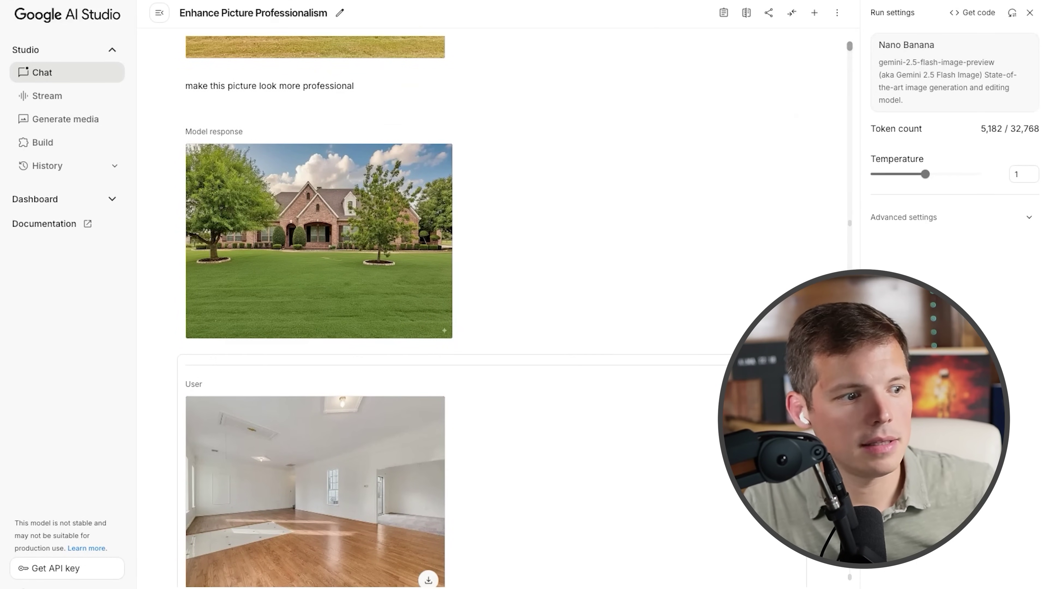
scroll(434, 445, "down", 1)
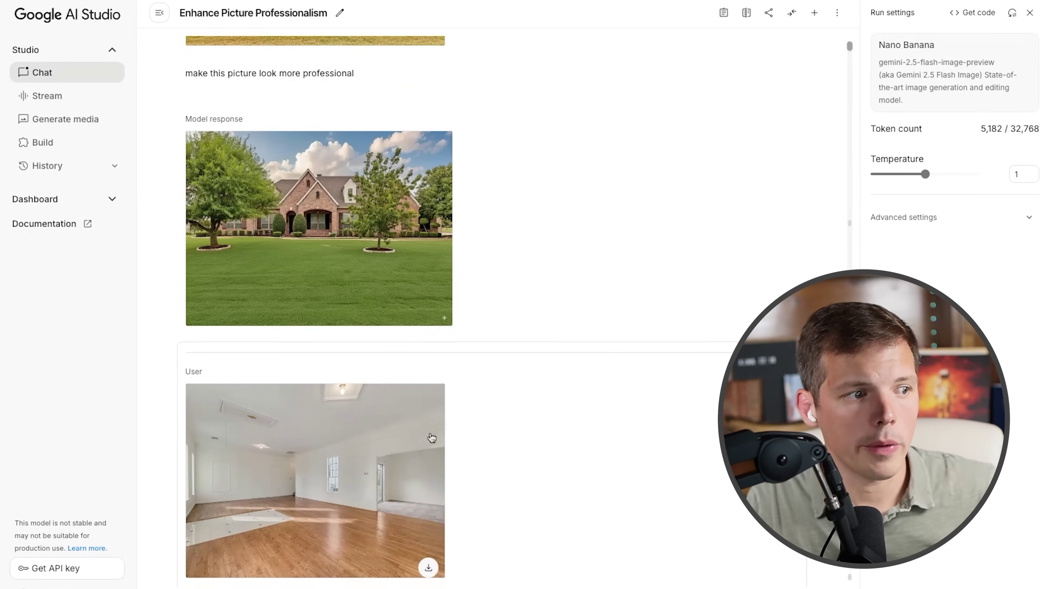
scroll(420, 427, "down", 1)
scroll(419, 427, "down", 1)
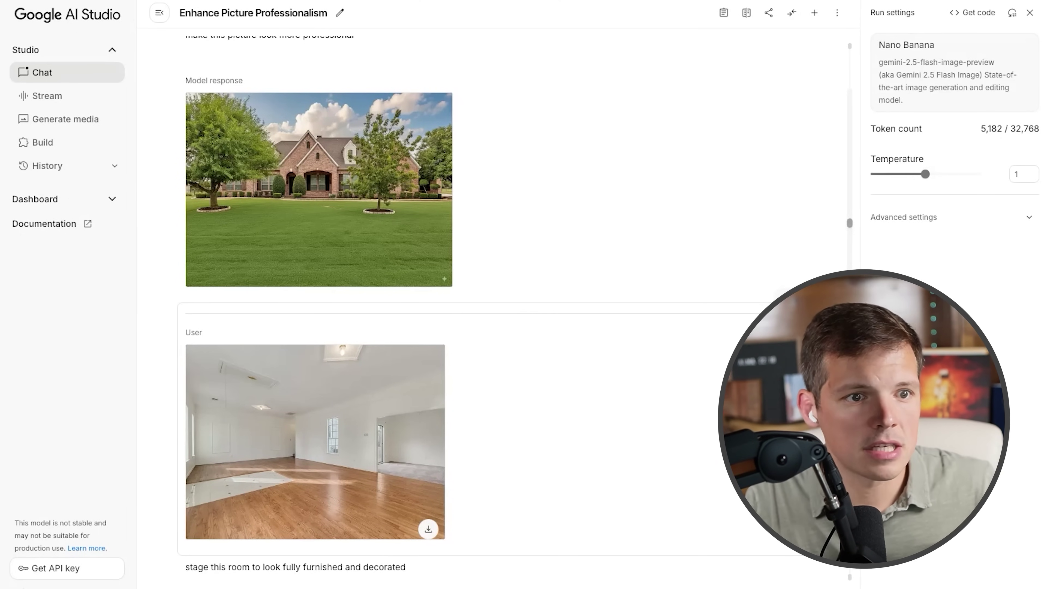
scroll(403, 530, "down", 4)
left_click(403, 530)
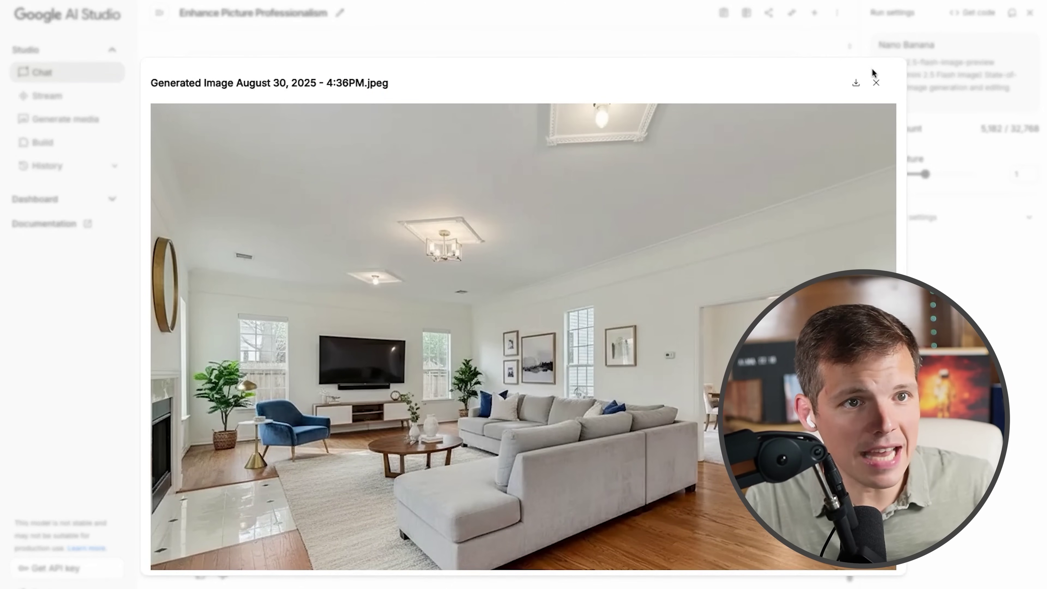
left_click(876, 82)
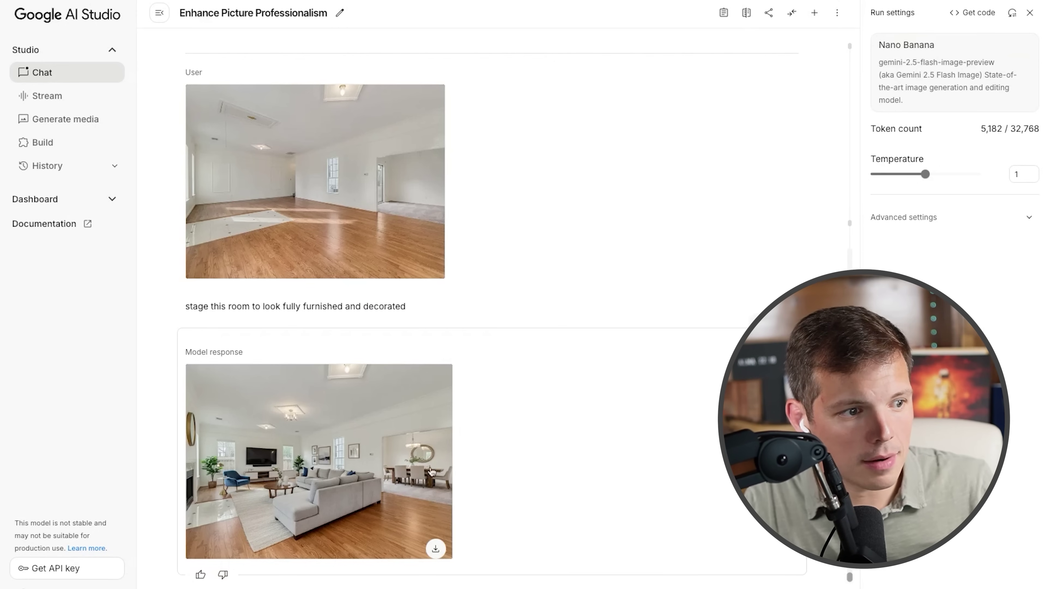
left_click(338, 456)
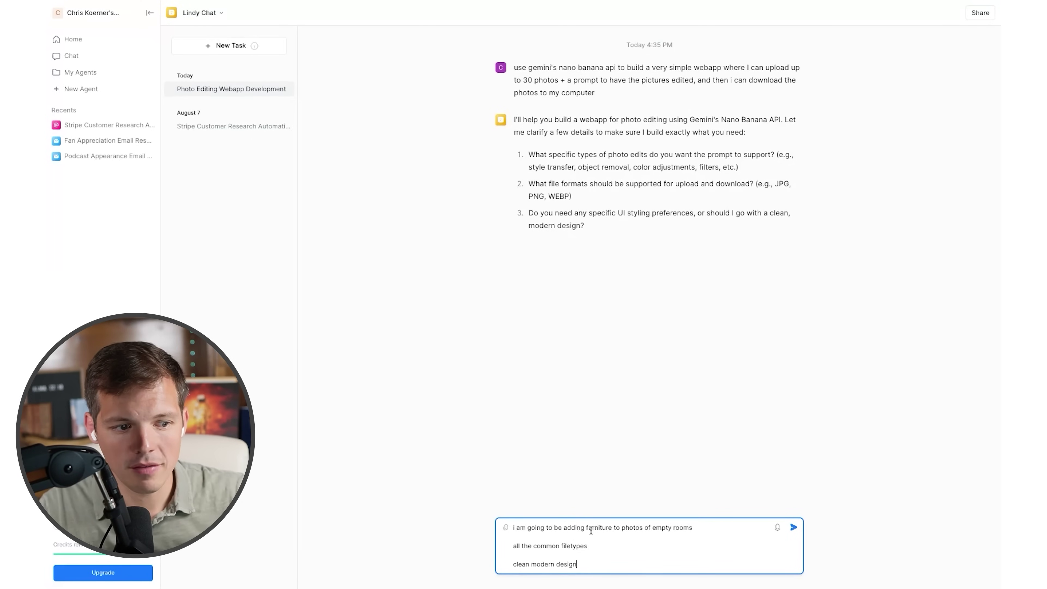
Switch to Lindy Chat and send the answers about adding furniture to photos of empty rooms, all the common filetypes and a clean modern design.
key("Return")
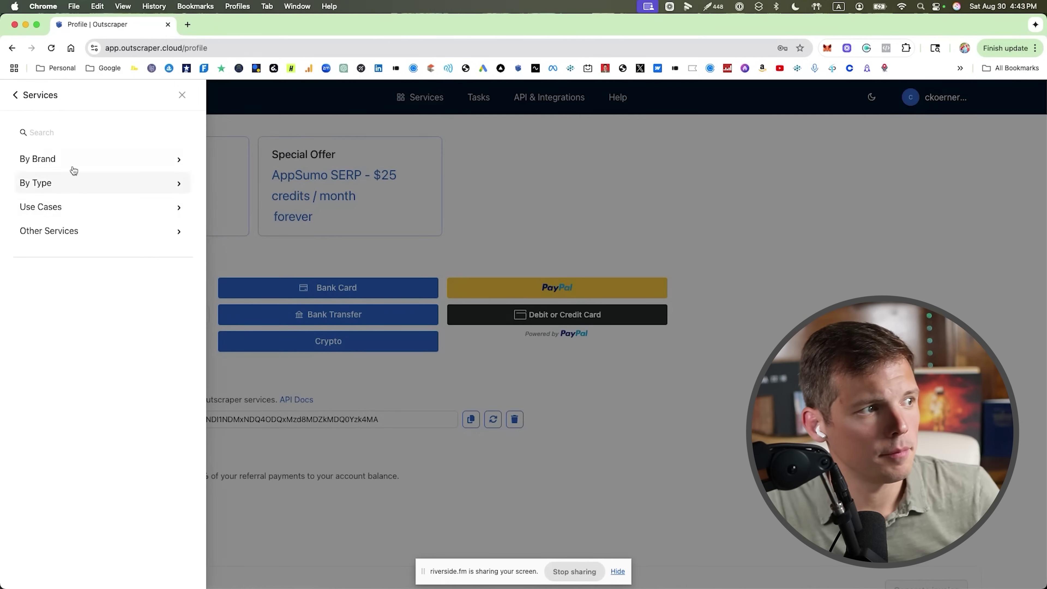
Switch to Outscraper and find the Google Maps Scraper among the services by brand by searching for "google map".
left_click(72, 163)
scroll(108, 283, "down", 1)
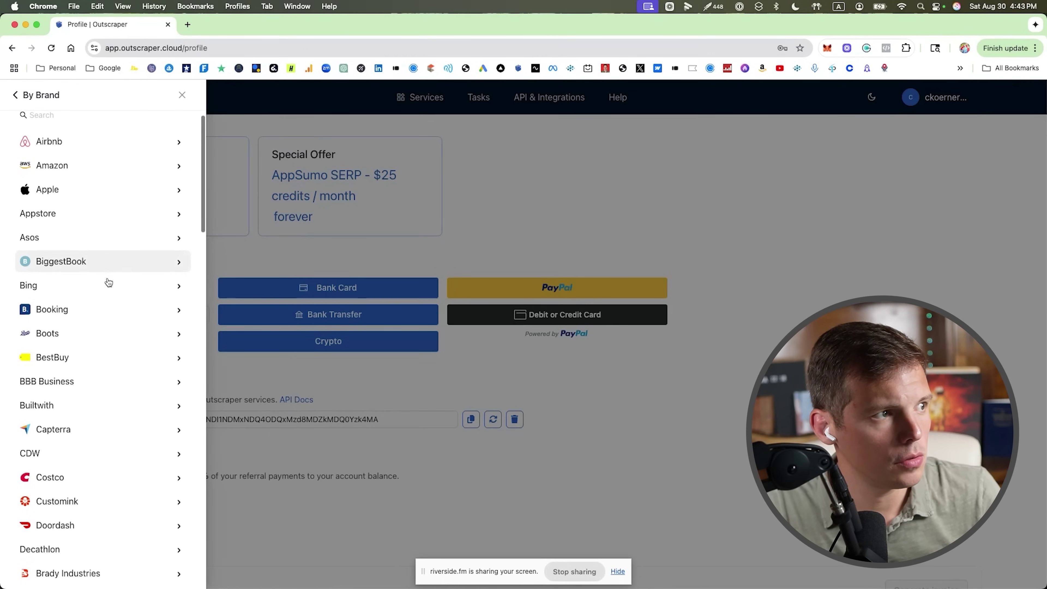
left_click(63, 114)
type("google map")
left_click(58, 154)
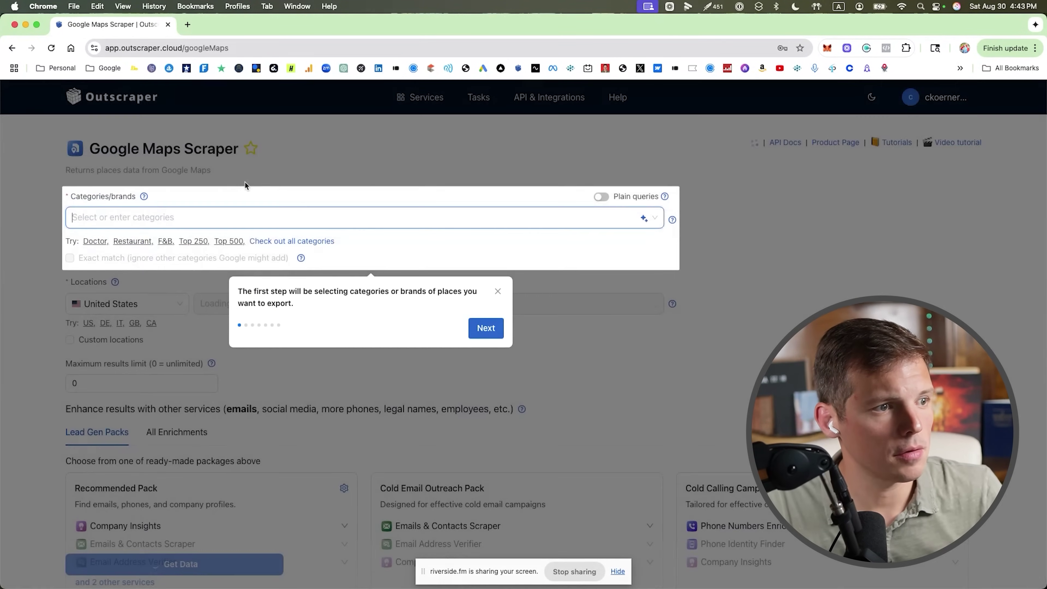
type("real esta")
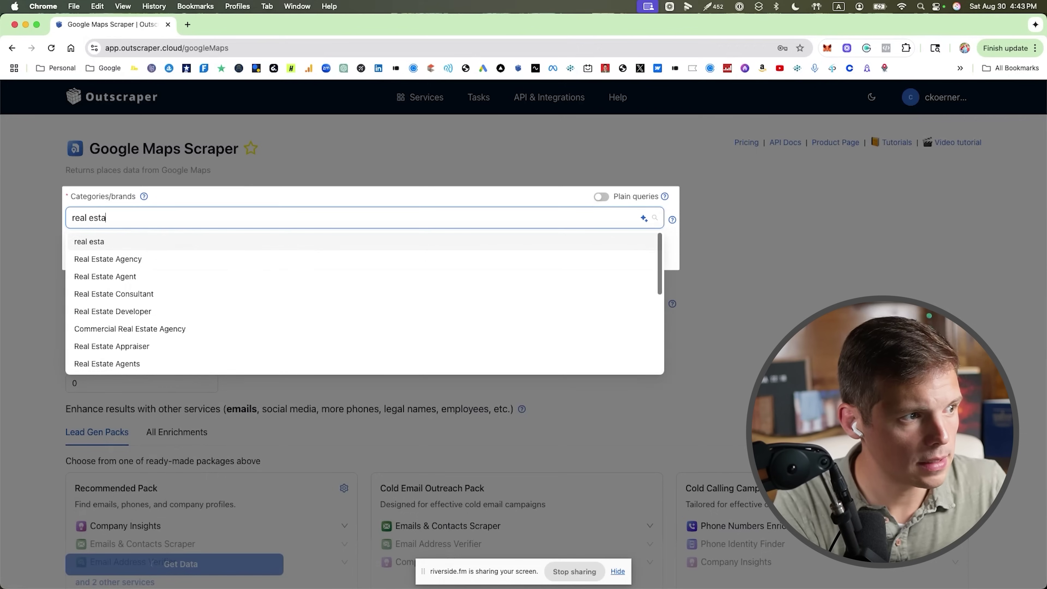
type("te")
left_click(48, 260)
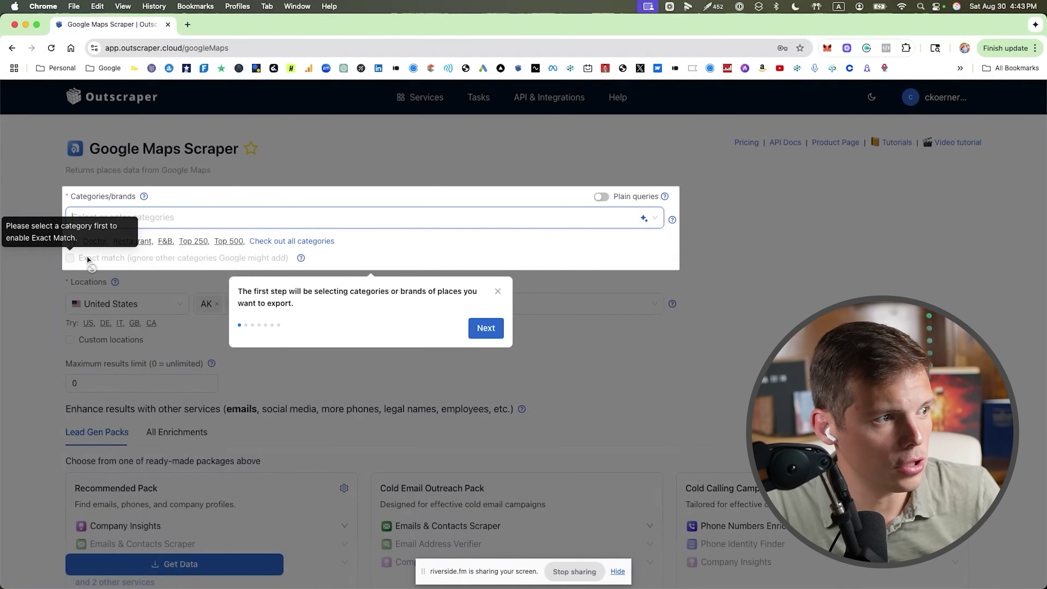
Set the scraper's category to Real Estate Agent and its United States location to Oklahoma City.
left_click(144, 211)
type("real estate")
left_click(132, 255)
left_click(215, 305)
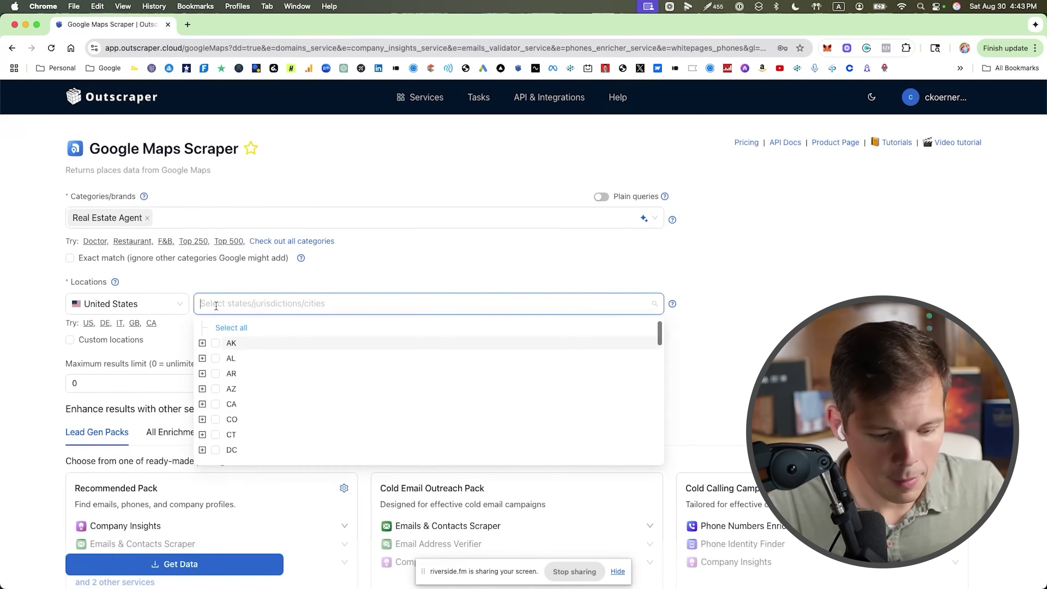
type("oklahoma city")
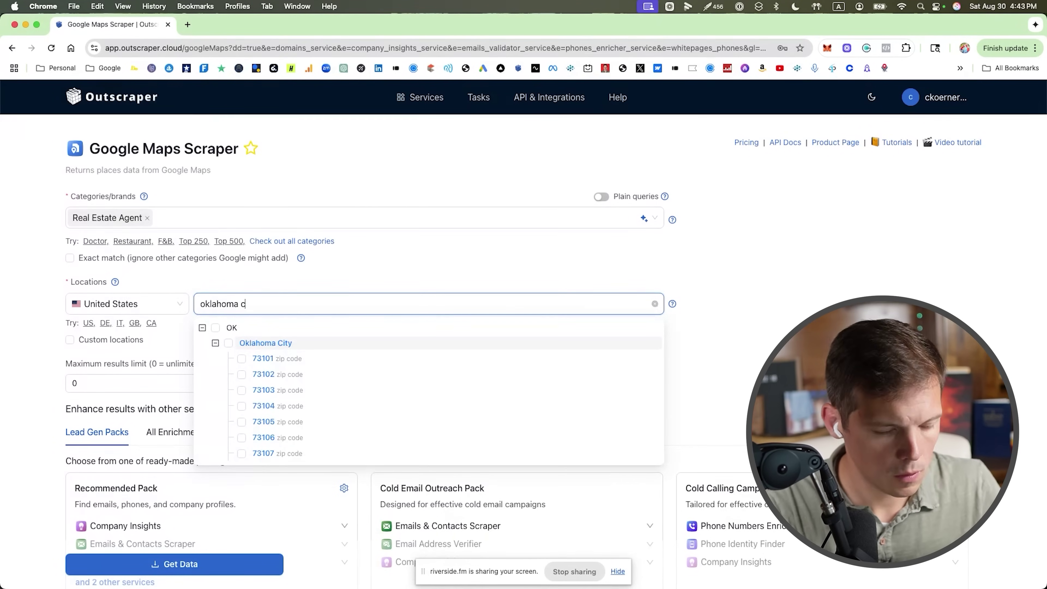
left_click(229, 345)
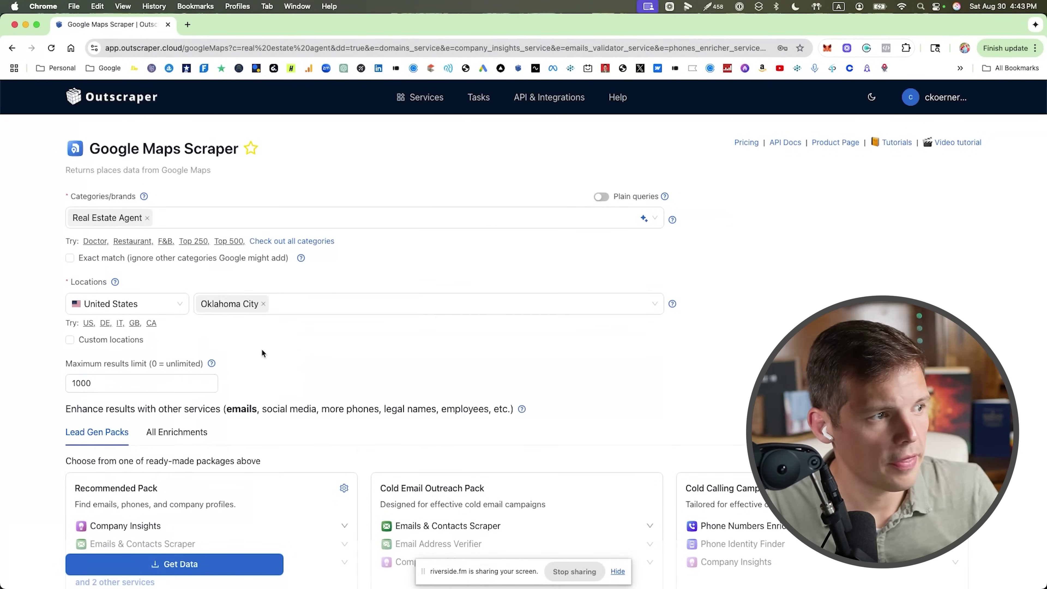
Request the data for the Oklahoma City real estate agents and confirm the scraping task.
scroll(261, 349, "down", 4)
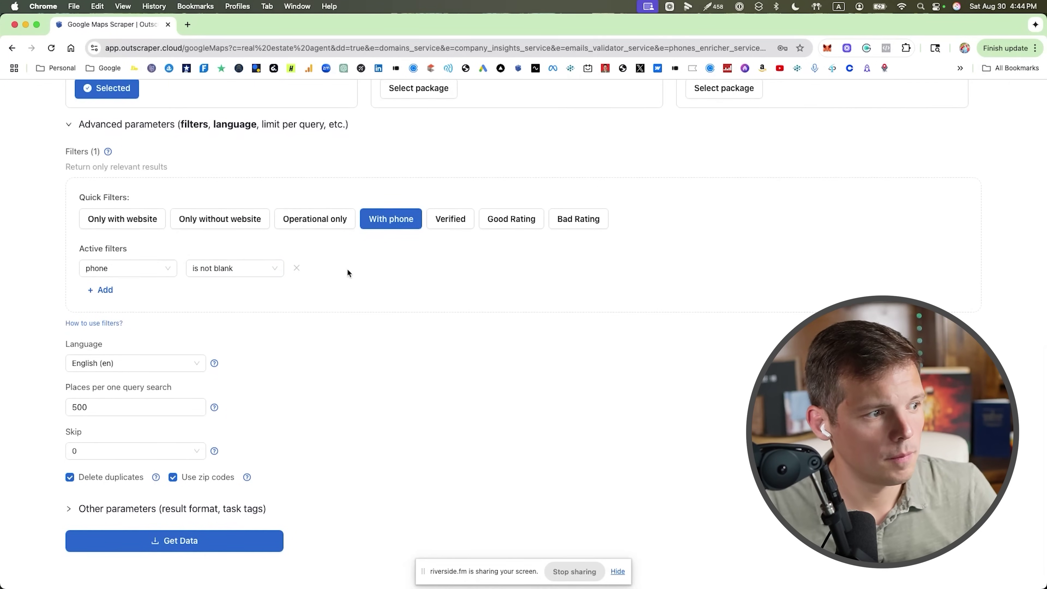
left_click(180, 543)
left_click(588, 498)
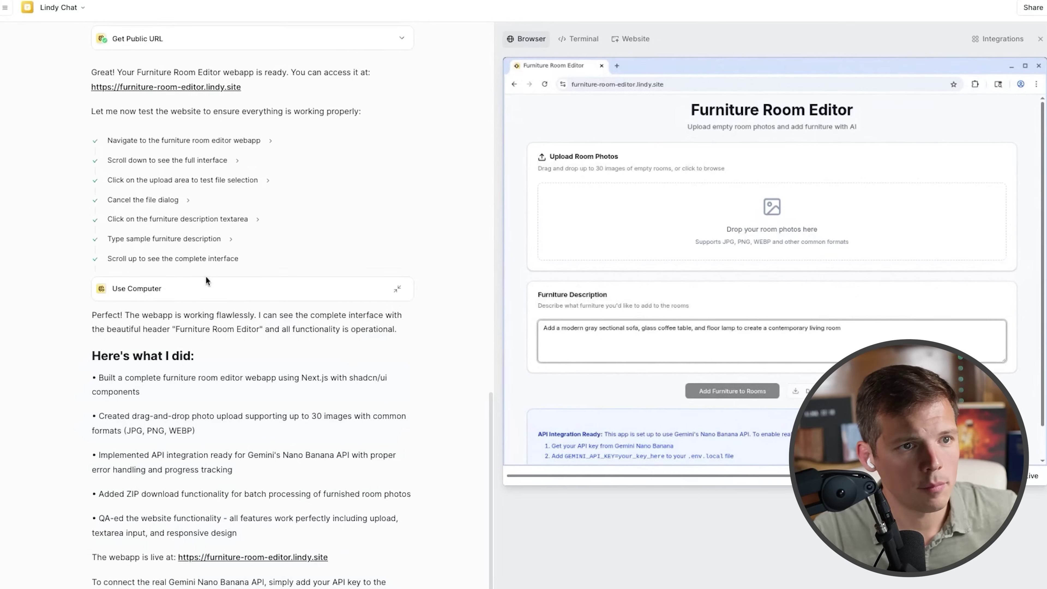
Switch to Lindy Chat, review the build log and write a request for a field where the API key can simply be added into the webapp.
scroll(207, 281, "up", 5)
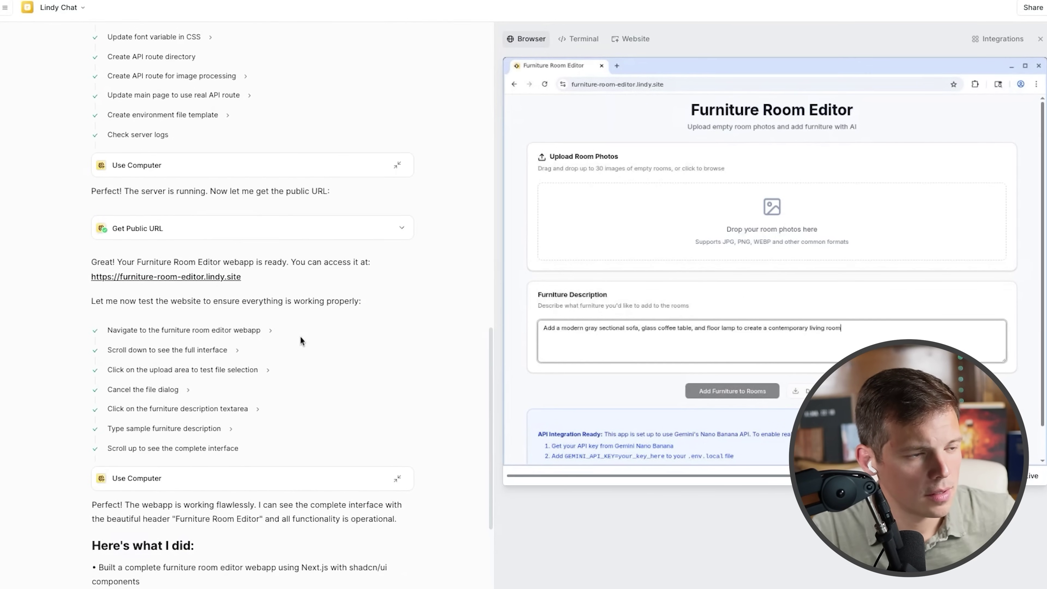
scroll(247, 288, "down", 5)
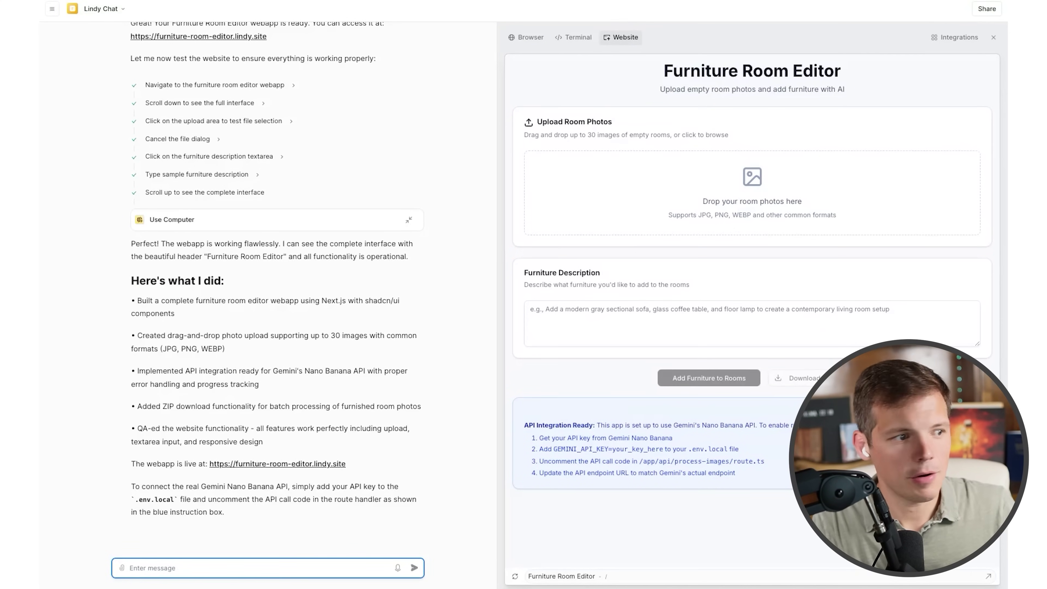
type("add a field where I can simply add my API key into the webapp eas")
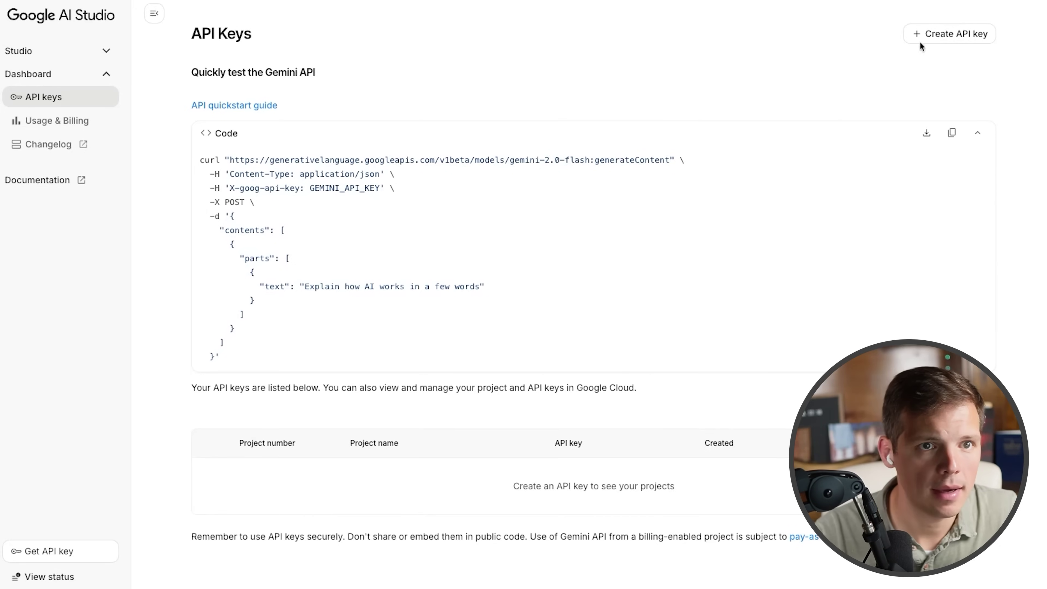
Switch to Google AI Studio, start creating an API key and open the search for existing Google Cloud projects.
left_click(934, 33)
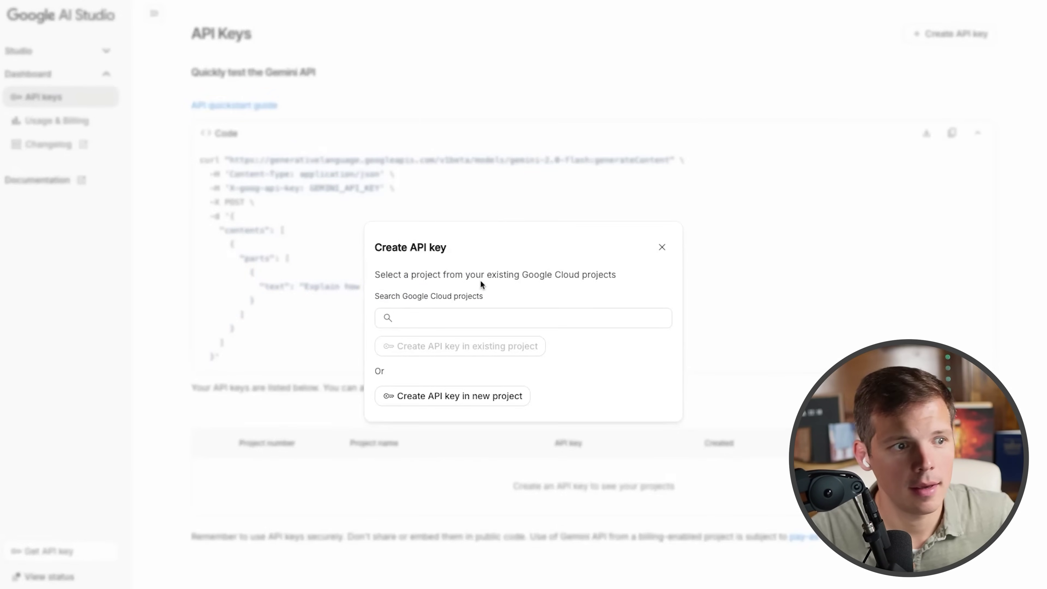
left_click(459, 315)
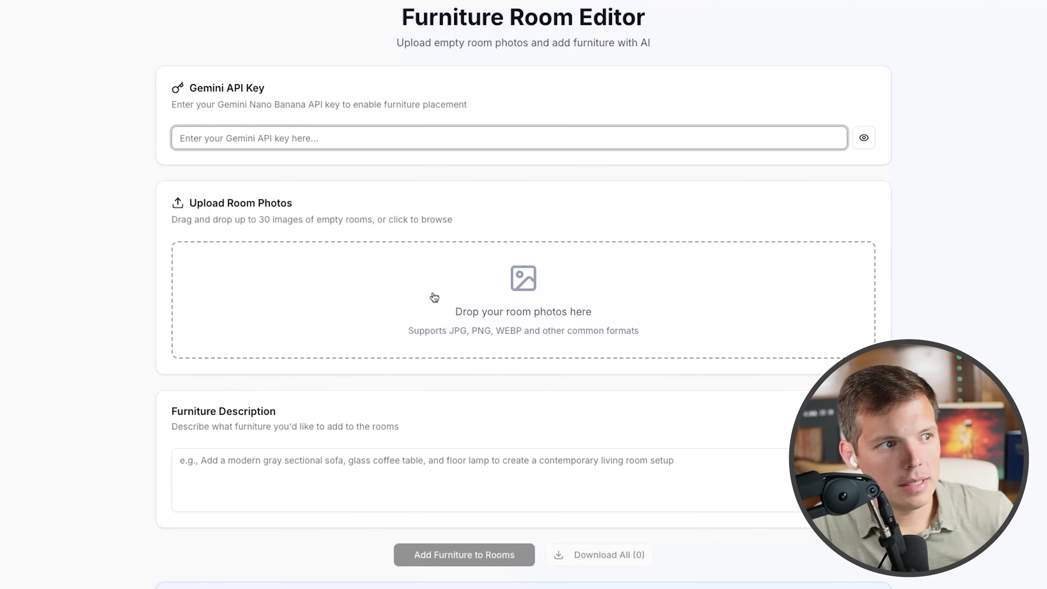
Switch to the Furniture Room Editor webapp and paste the API key into its Gemini API Key field.
left_click(275, 137)
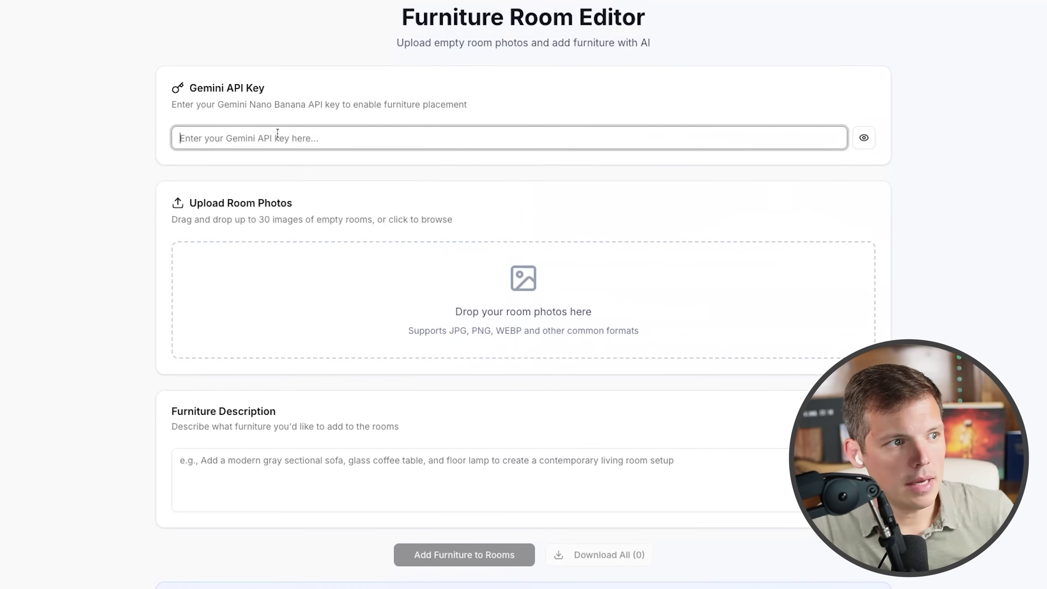
key("ctrl+v")
left_click(492, 94)
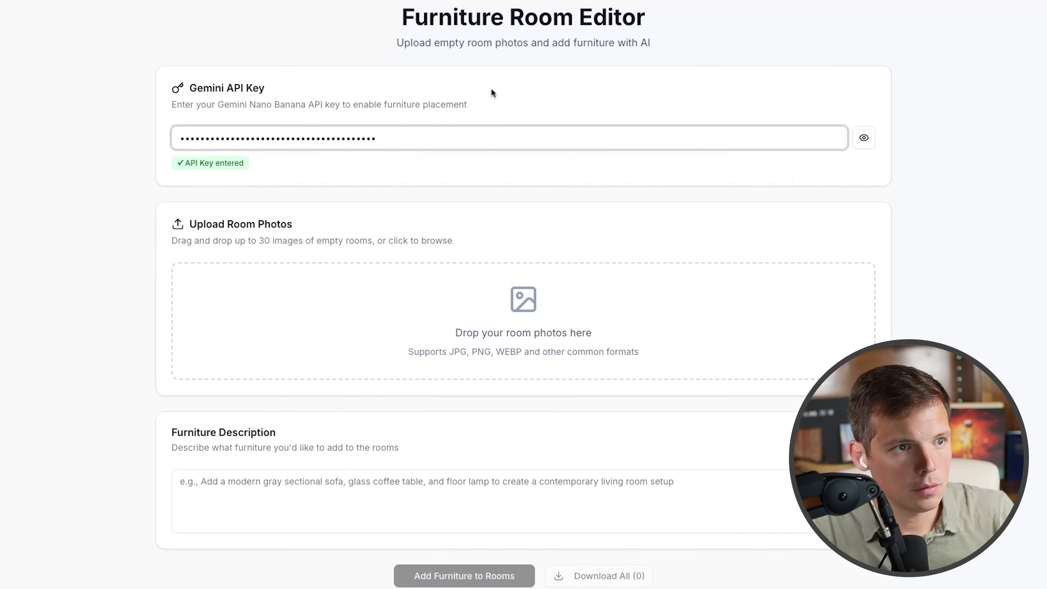
scroll(394, 326, "down", 1)
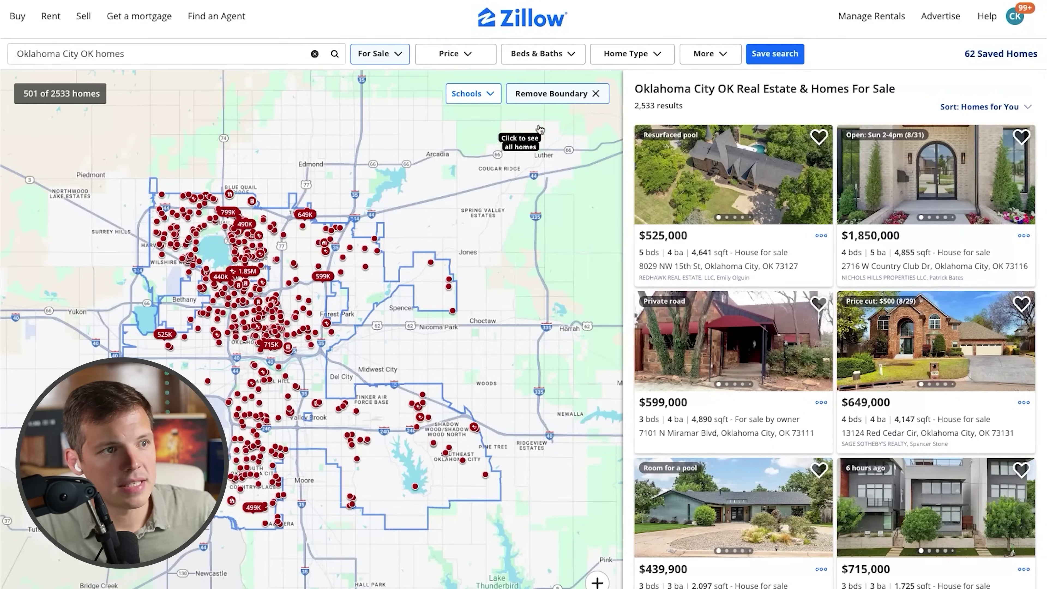
Switch to Zillow and remove the boundary from the Oklahoma City homes-for-sale map.
left_click(560, 94)
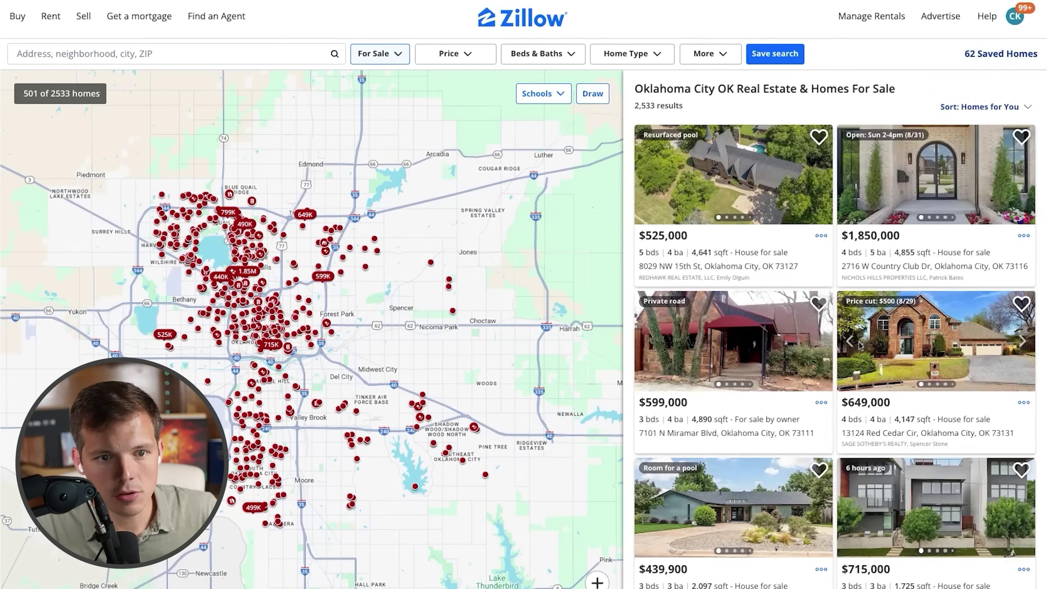
scroll(859, 345, "down", 2)
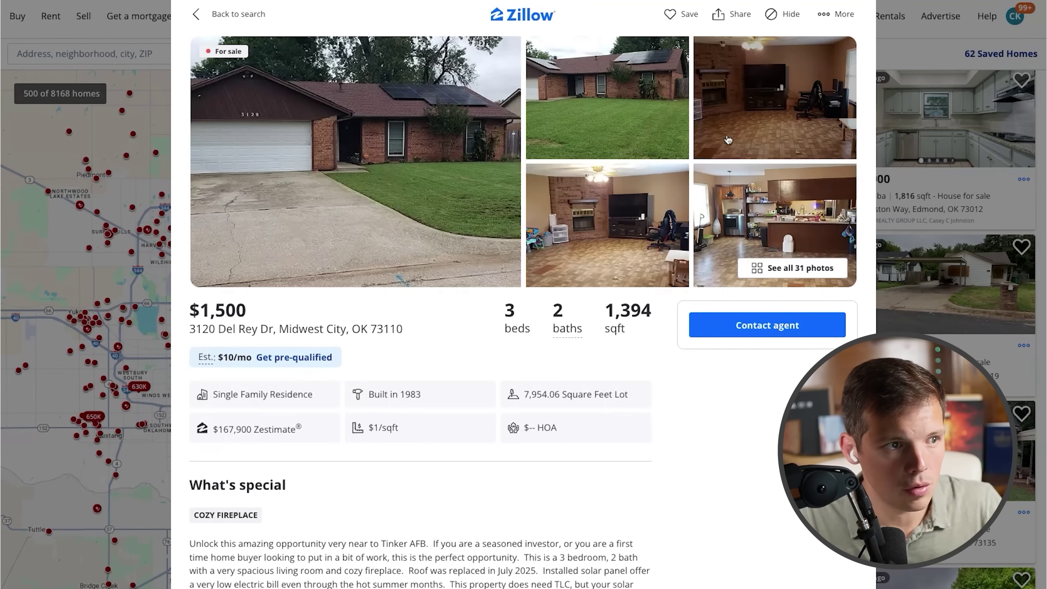
Open the photo gallery of the $1,500 Midwest City listing and look through its kitchen and living room pictures.
scroll(727, 140, "down", 4)
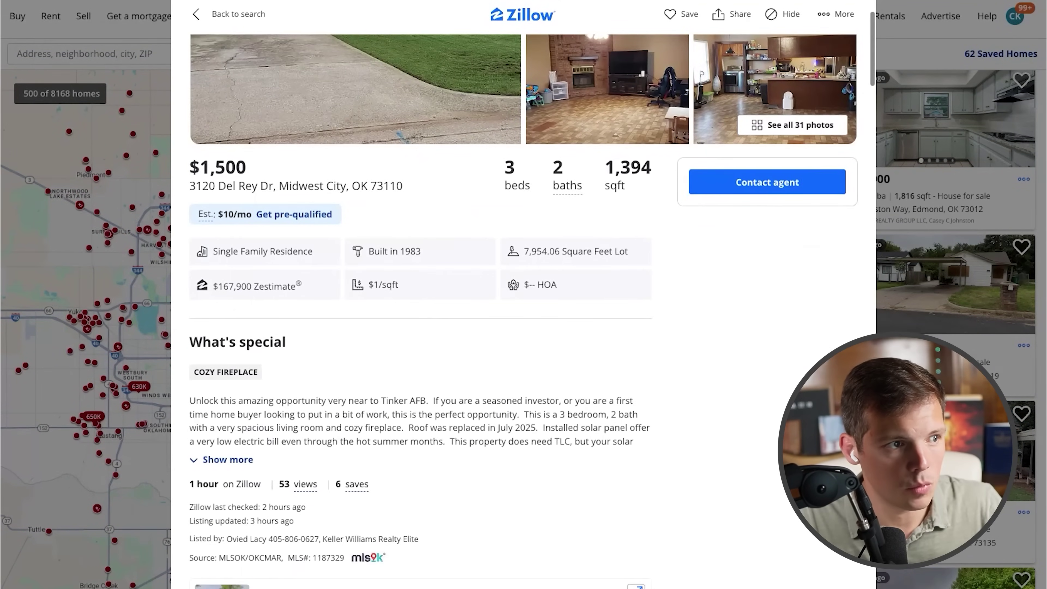
left_click(728, 138)
scroll(456, 311, "up", 15)
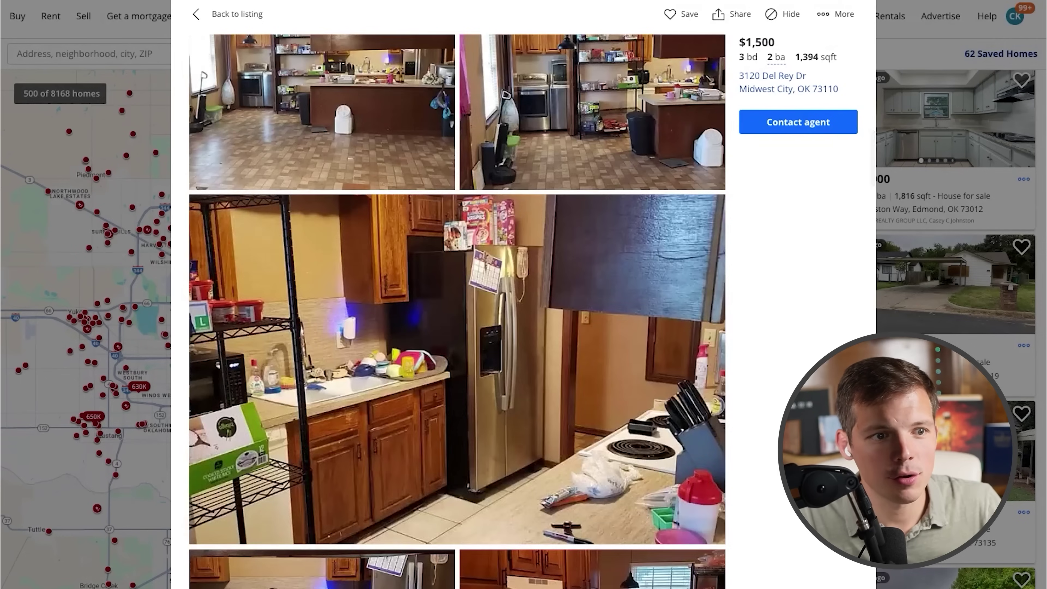
scroll(457, 311, "down", 1)
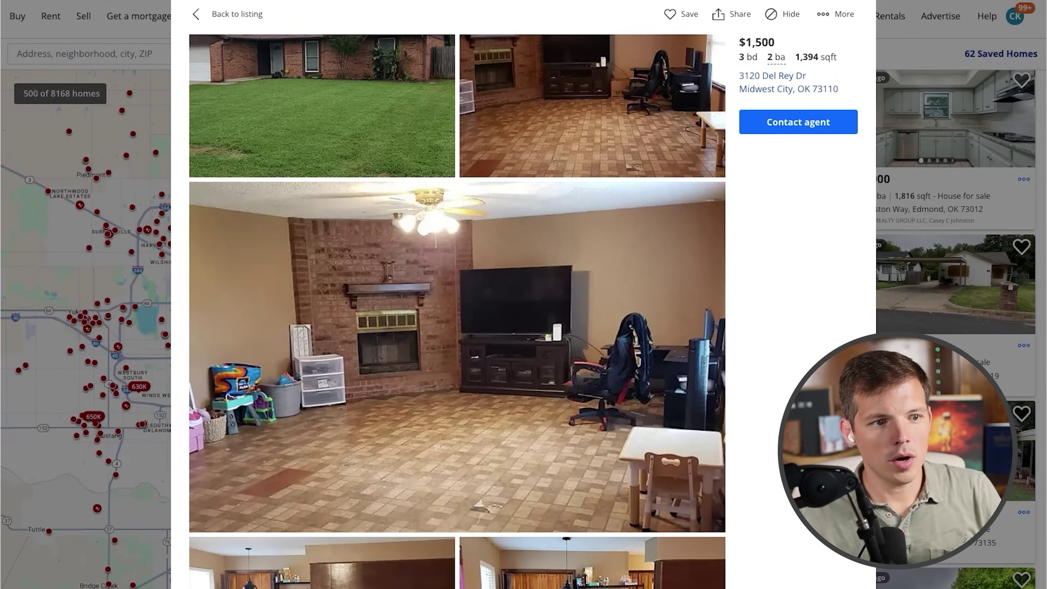
Look through the bedroom, closet and bathroom pictures in the Midwest City listing's gallery and enlarge the photo of the unmade bedroom.
scroll(457, 311, "up", 5)
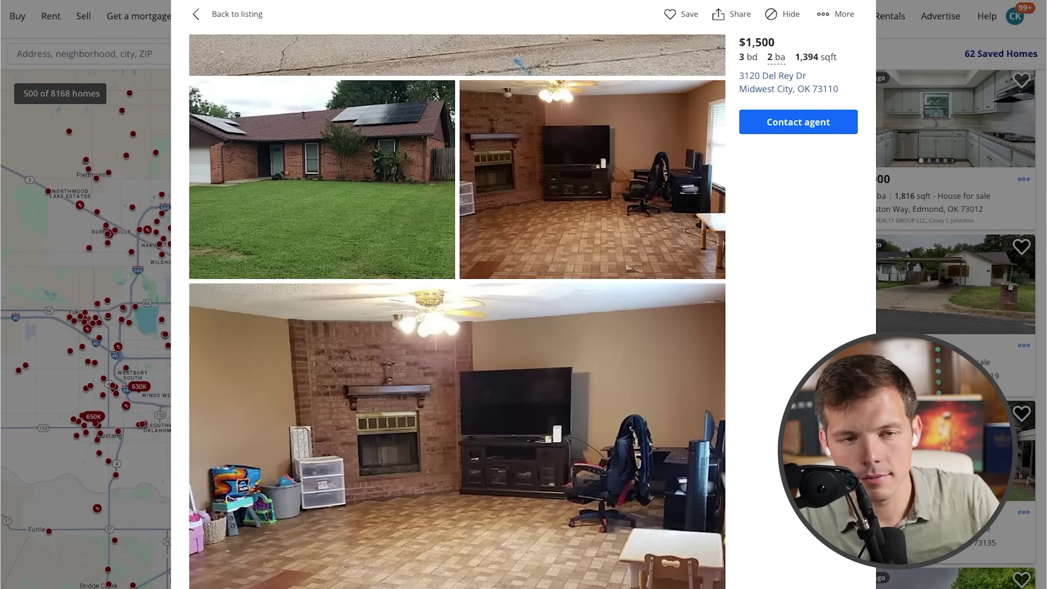
scroll(456, 311, "down", 20)
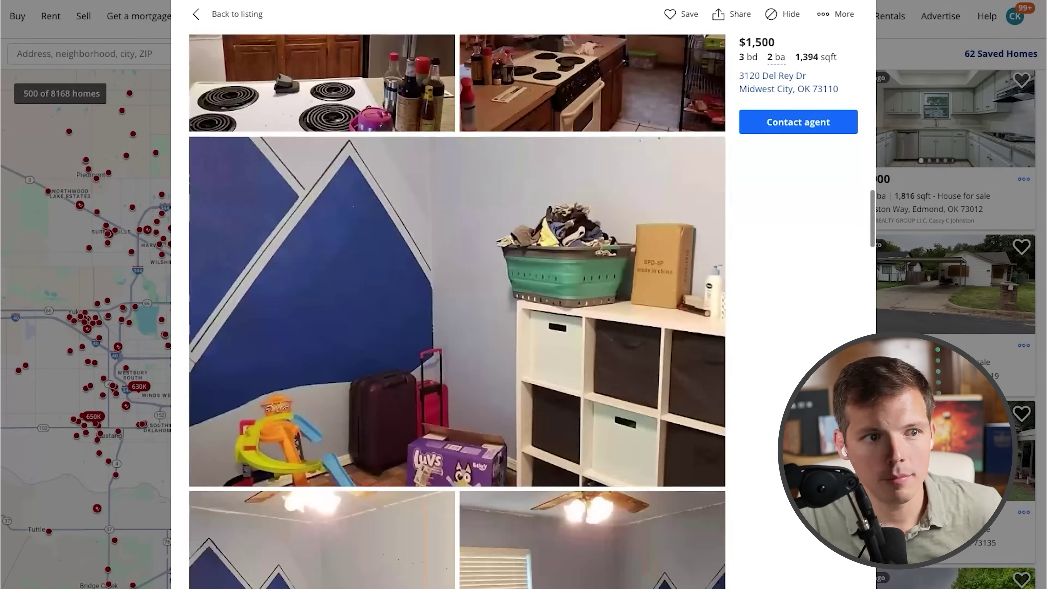
scroll(457, 312, "down", 20)
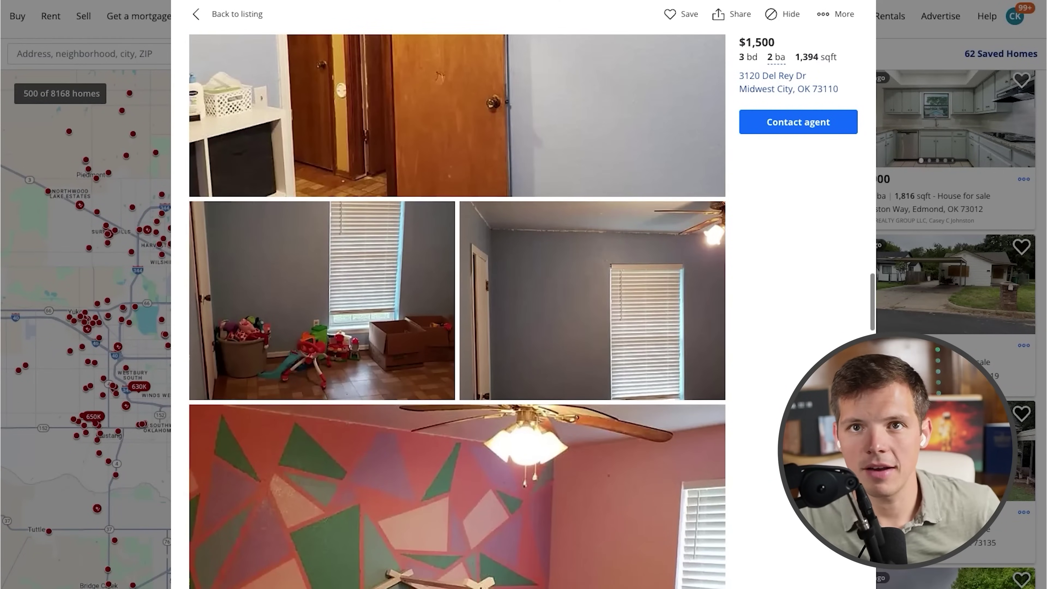
scroll(456, 311, "down", 20)
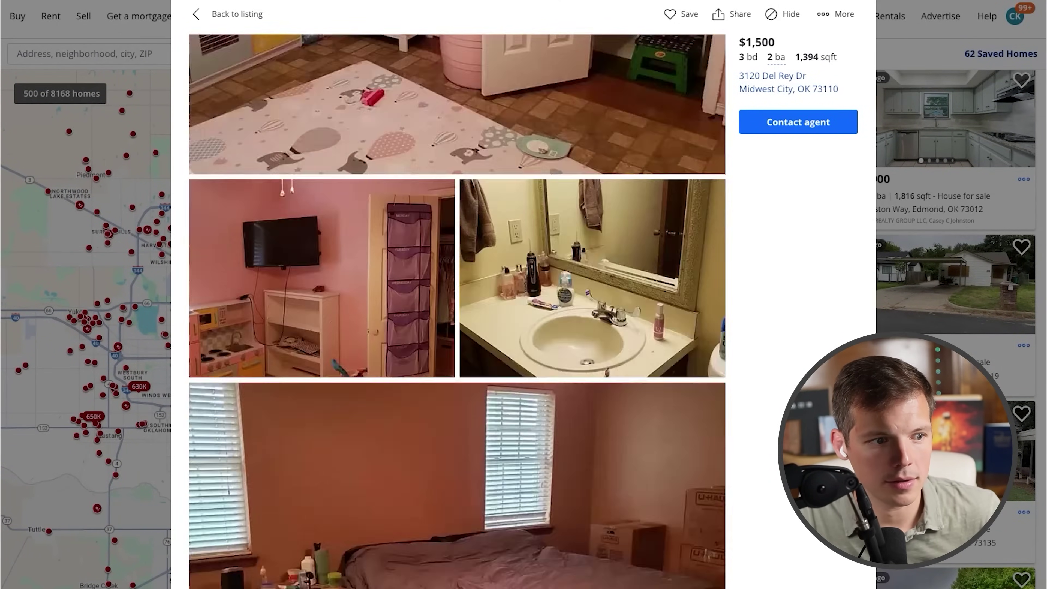
scroll(457, 311, "down", 9)
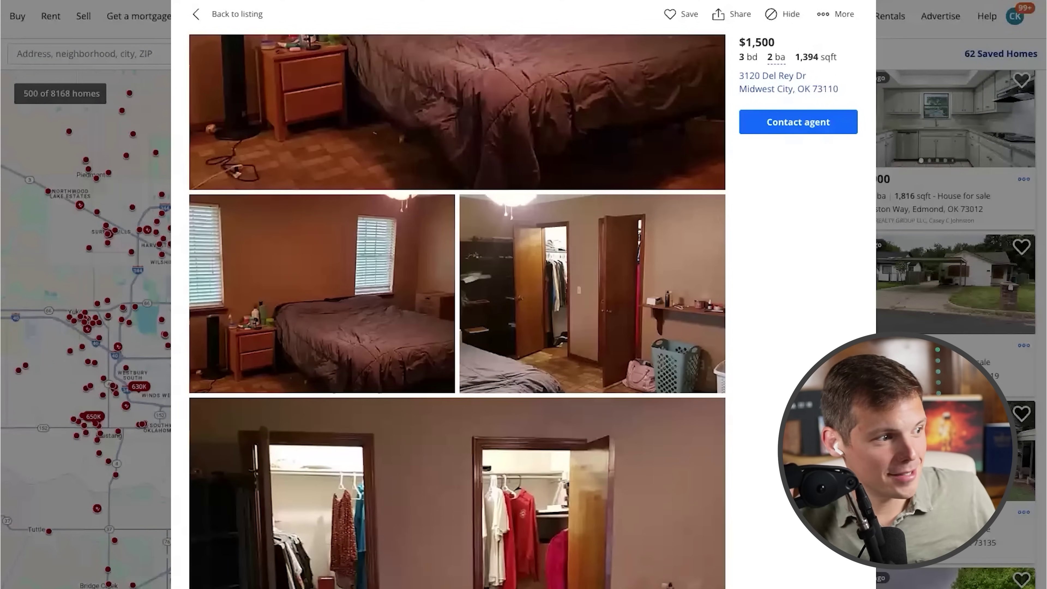
scroll(457, 311, "down", 8)
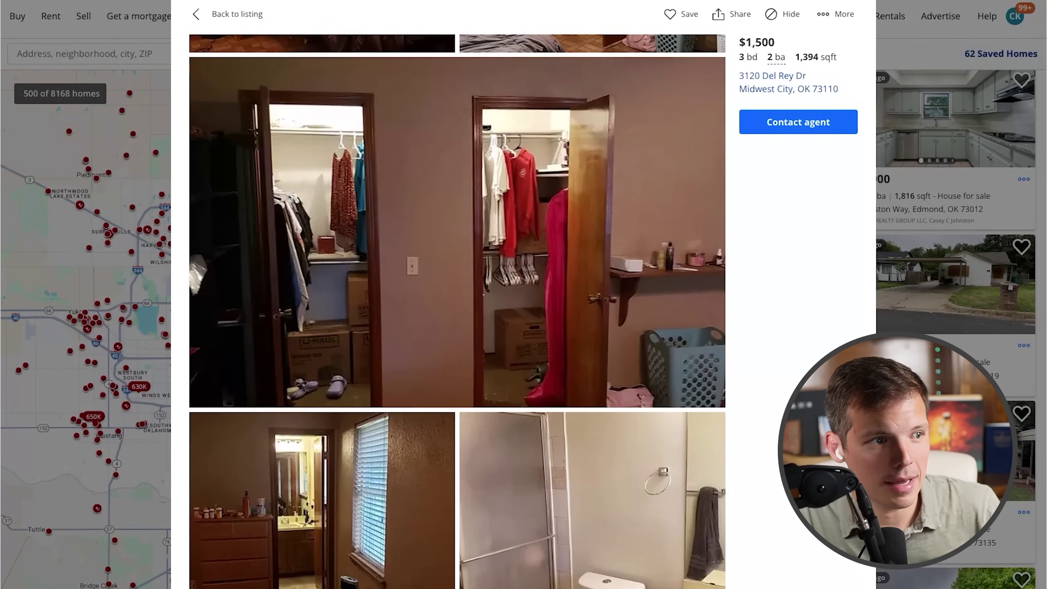
scroll(457, 311, "down", 9)
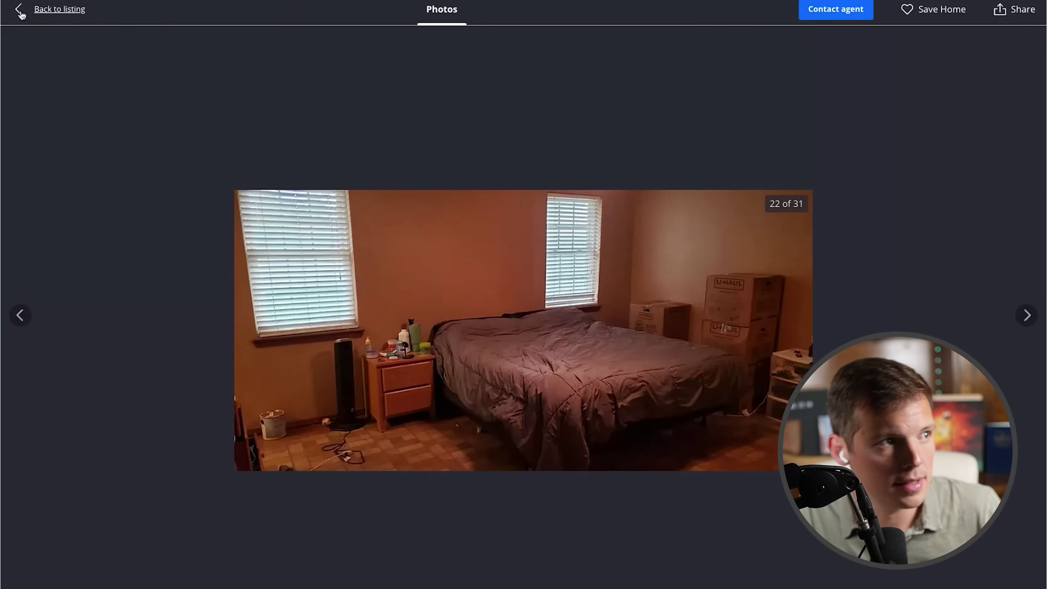
Enlarge the gallery photo of the pink children's room with the play kitchen and return to the listing's gallery.
left_click(30, 12)
scroll(563, 396, "up", 9)
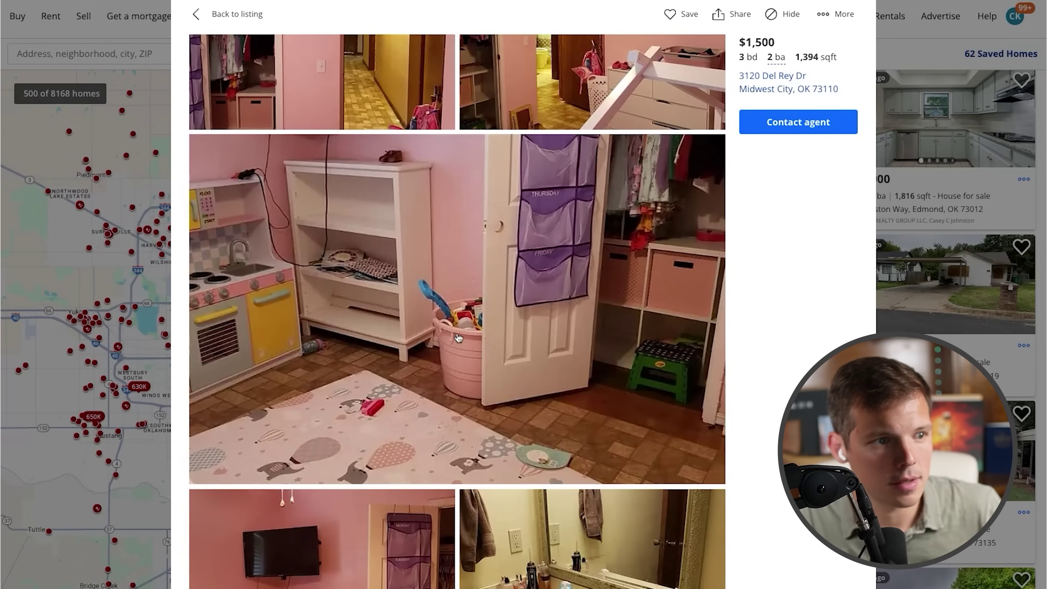
left_click(458, 338)
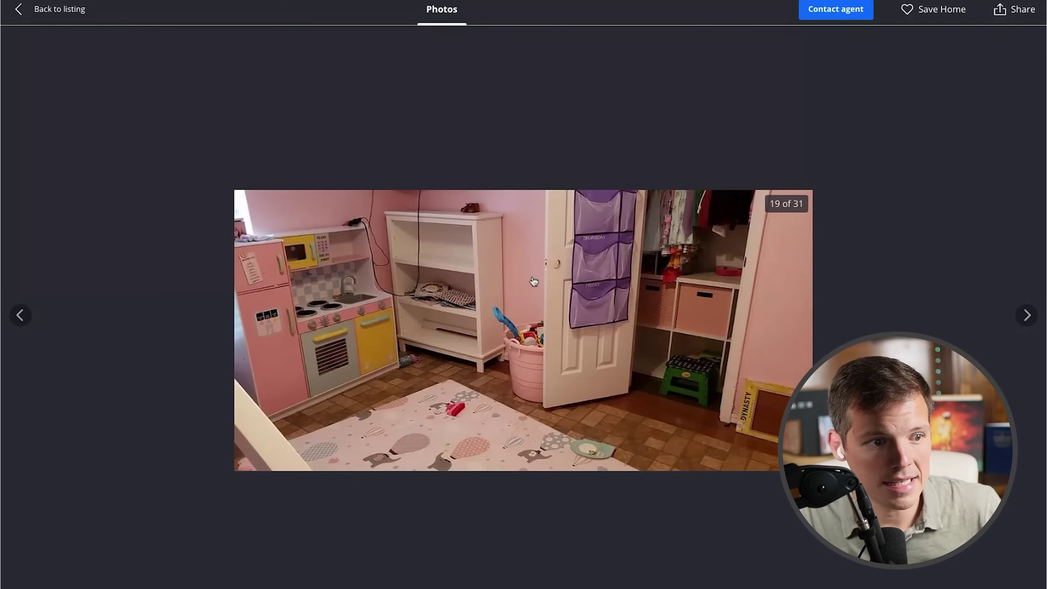
left_click(25, 9)
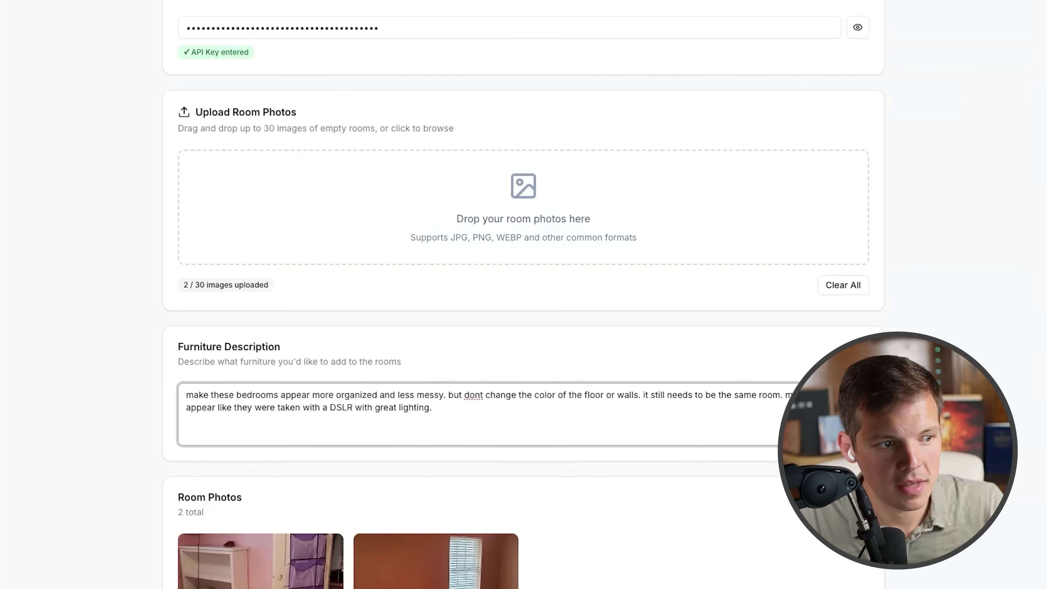
Switch to the Furniture Room Editor webapp, review the bedroom-tidying description, and add furniture to the two uploaded room photos.
scroll(523, 294, "down", 3)
scroll(524, 294, "up", 5)
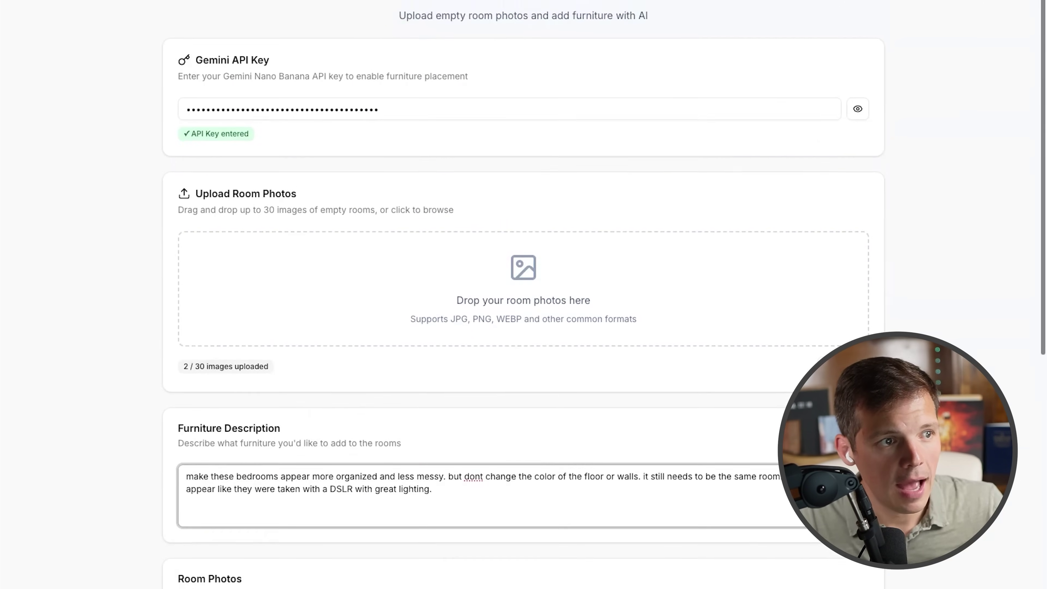
scroll(523, 295, "down", 1)
scroll(391, 400, "down", 6)
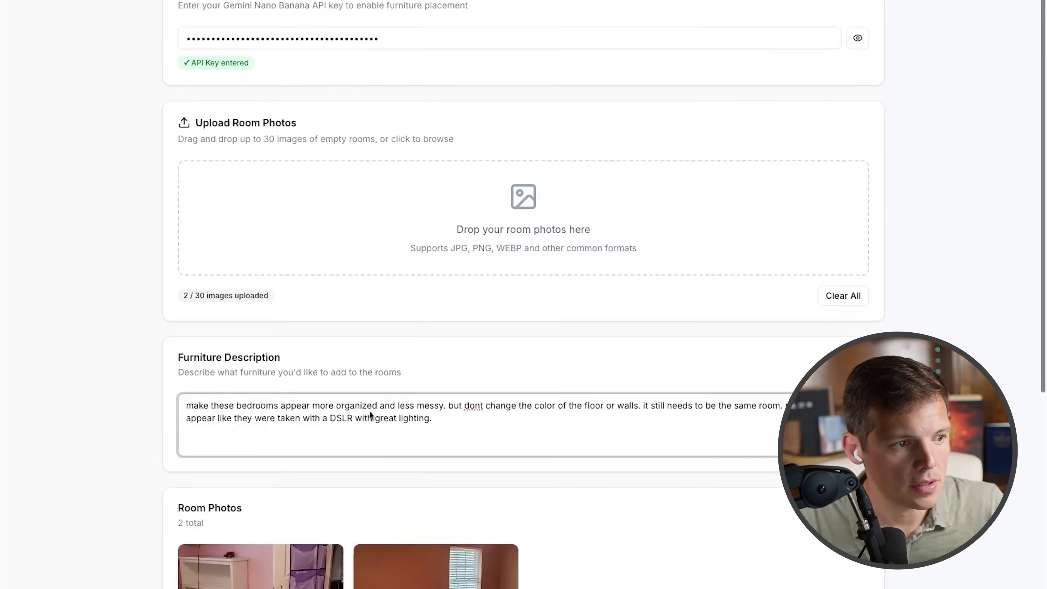
scroll(390, 401, "up", 6)
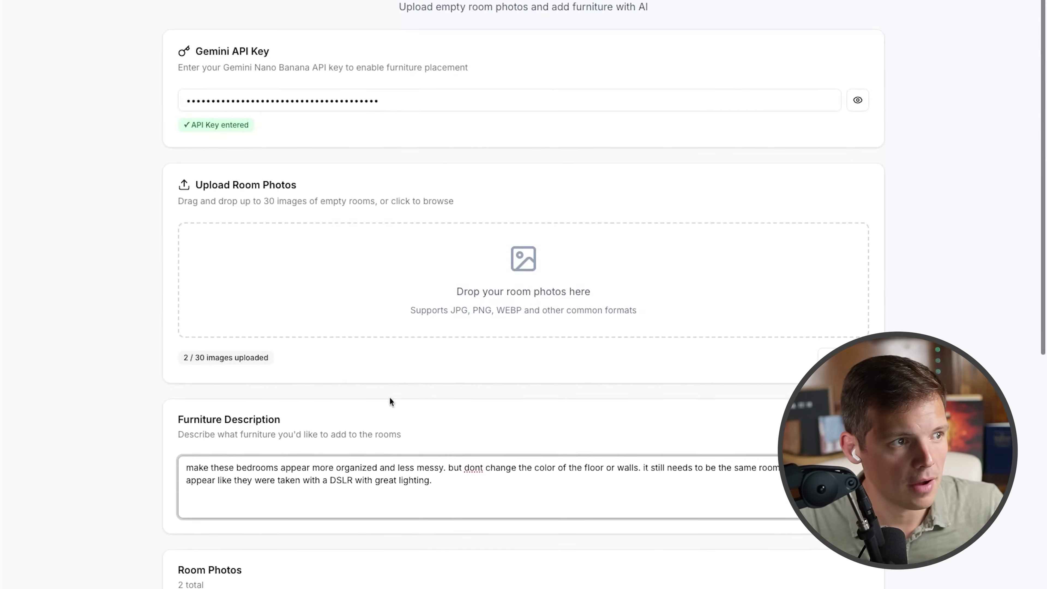
scroll(390, 401, "down", 7)
triple_click(338, 225)
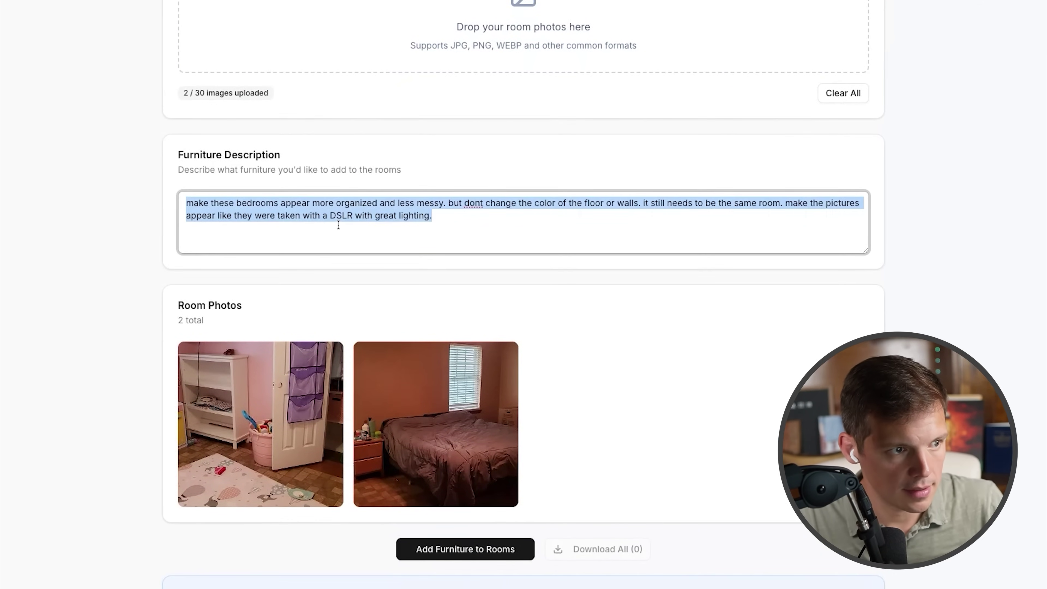
left_click(338, 271)
scroll(481, 304, "down", 3)
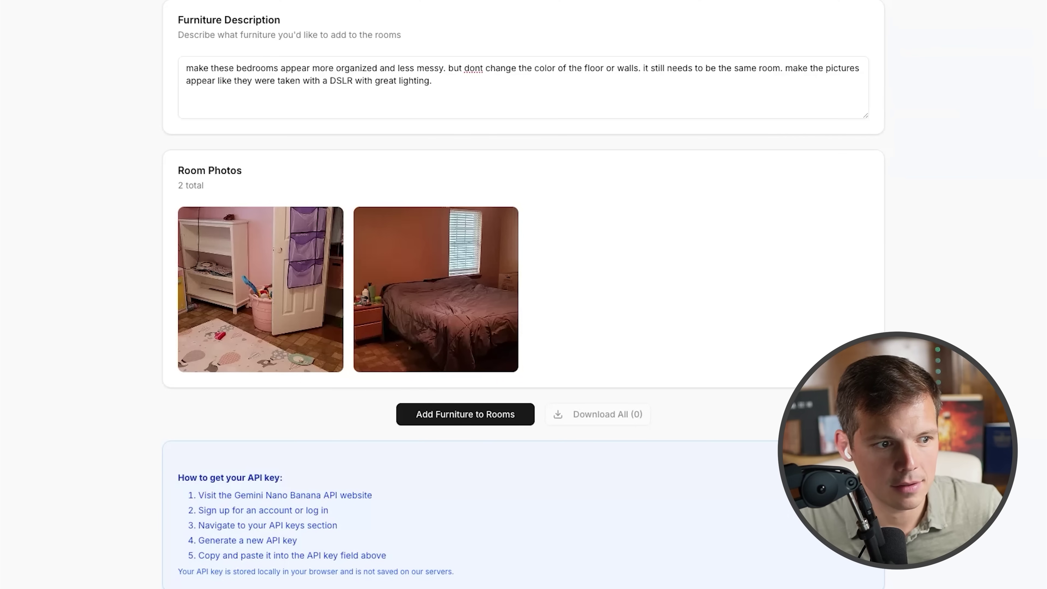
left_click(452, 416)
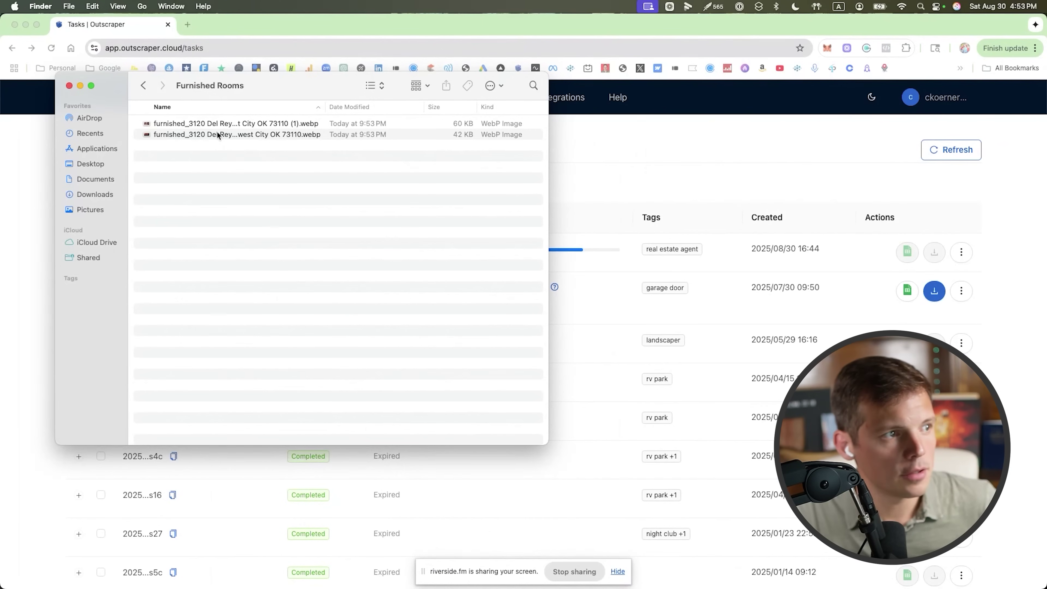
Switch to Finder and view each of the two generated images in the Furnished Rooms folder, closing each one.
double_click(216, 134)
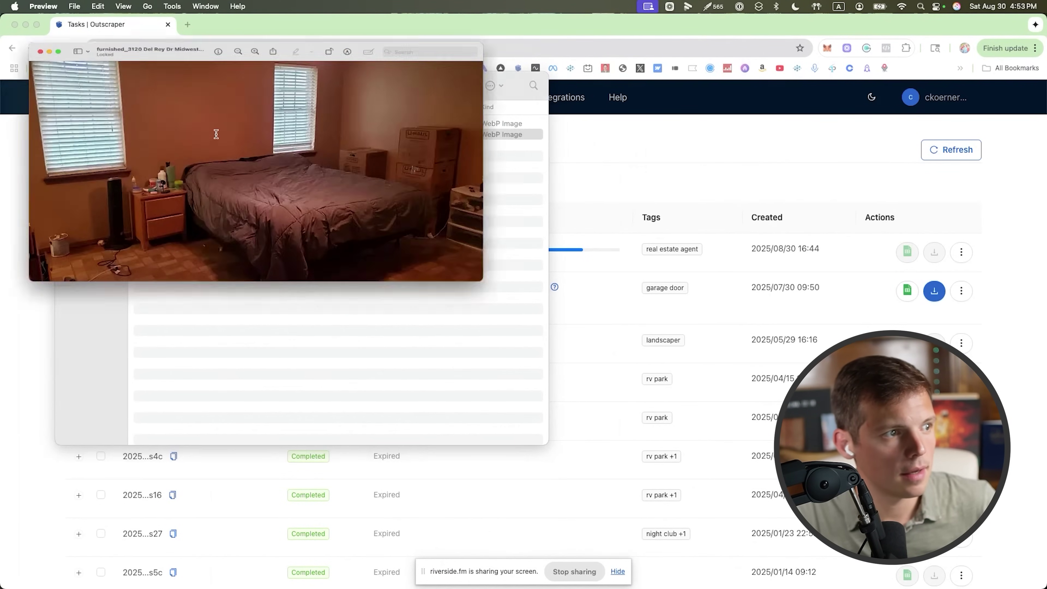
left_click(16, 30)
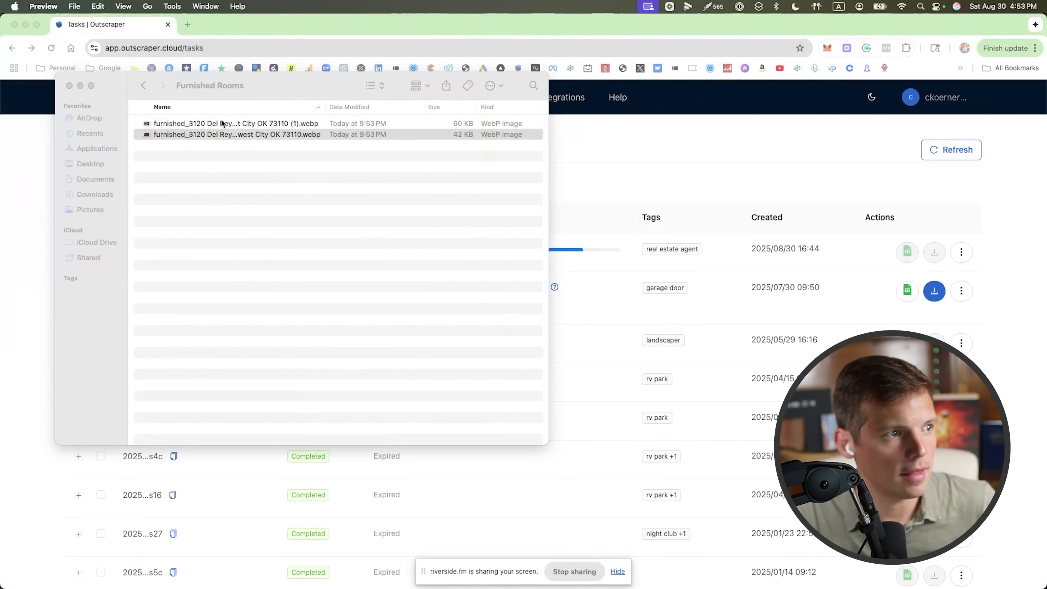
left_click(228, 125)
double_click(222, 125)
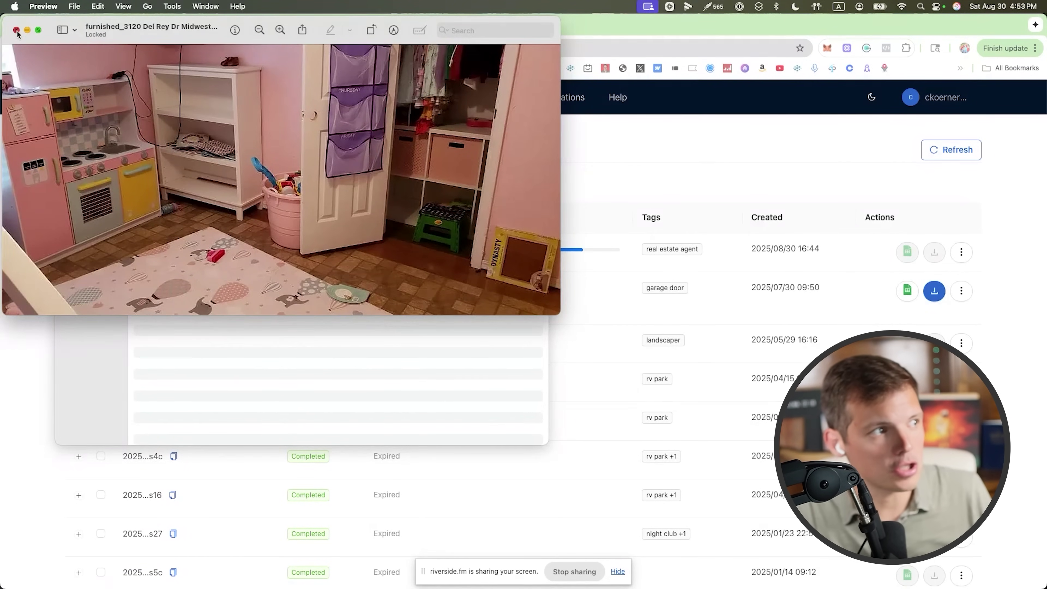
left_click(16, 30)
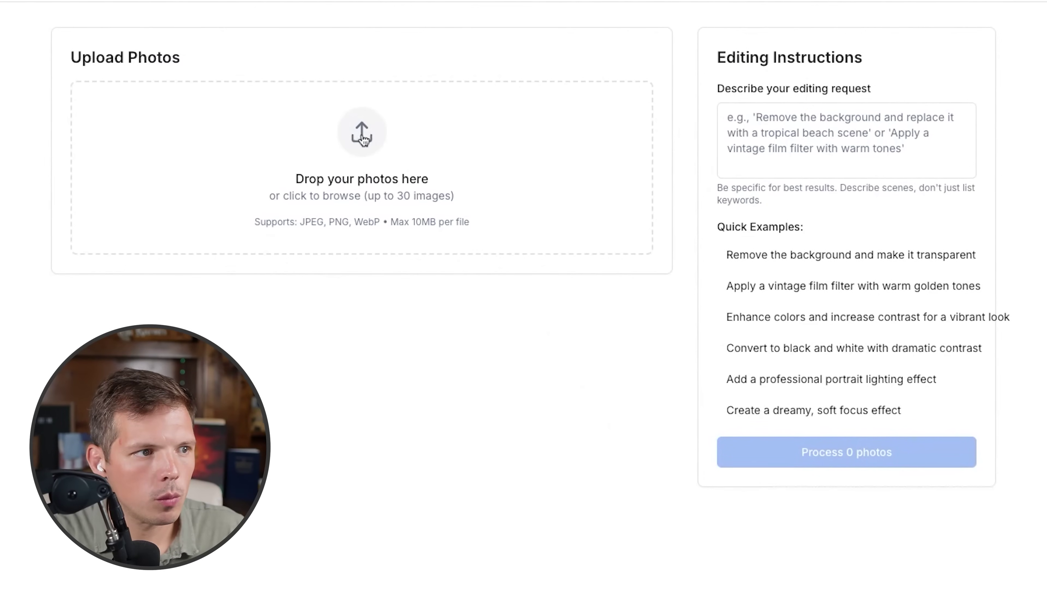
Switch to the photo editing webapp, upload the living room photo with the instruction "add furniture", and view the furnished result.
left_click(363, 140)
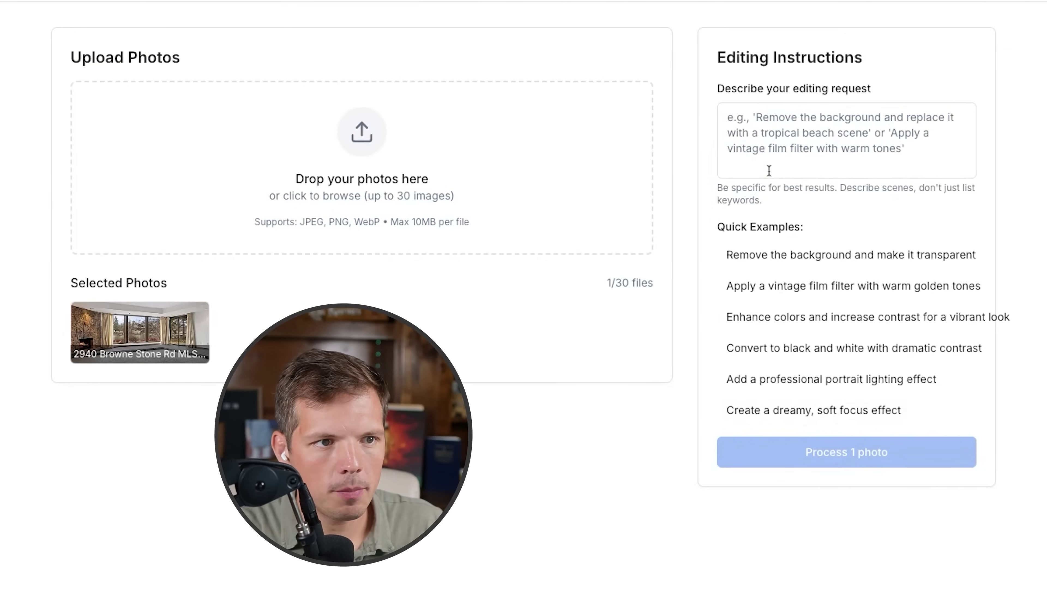
left_click(773, 168)
type("add furniture")
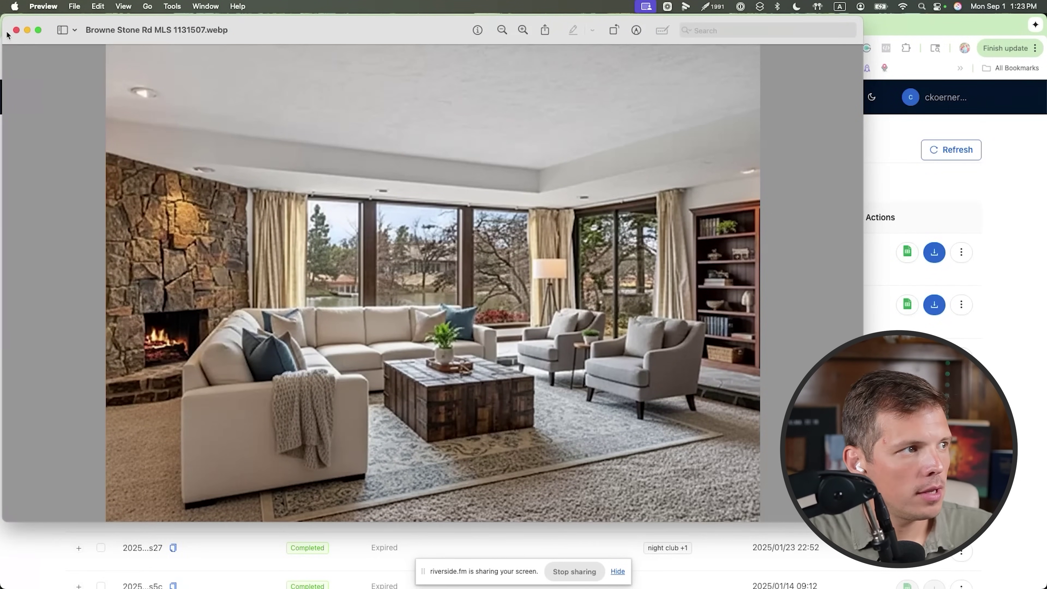
left_click(16, 29)
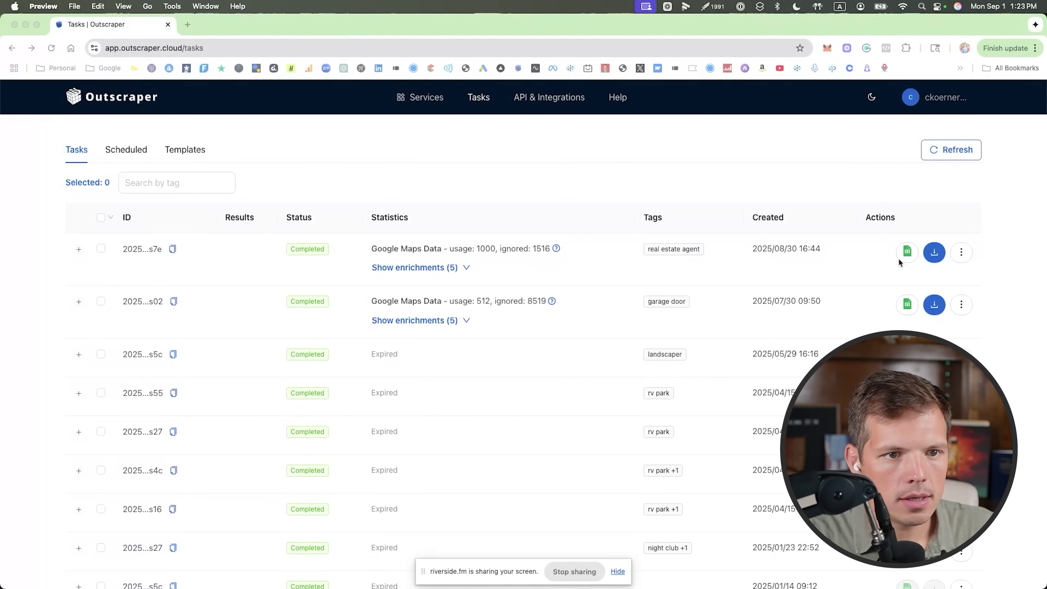
Switch to Outscraper, download the completed real estate agent results, open the workbook in Excel and select the whole sheet.
left_click(934, 252)
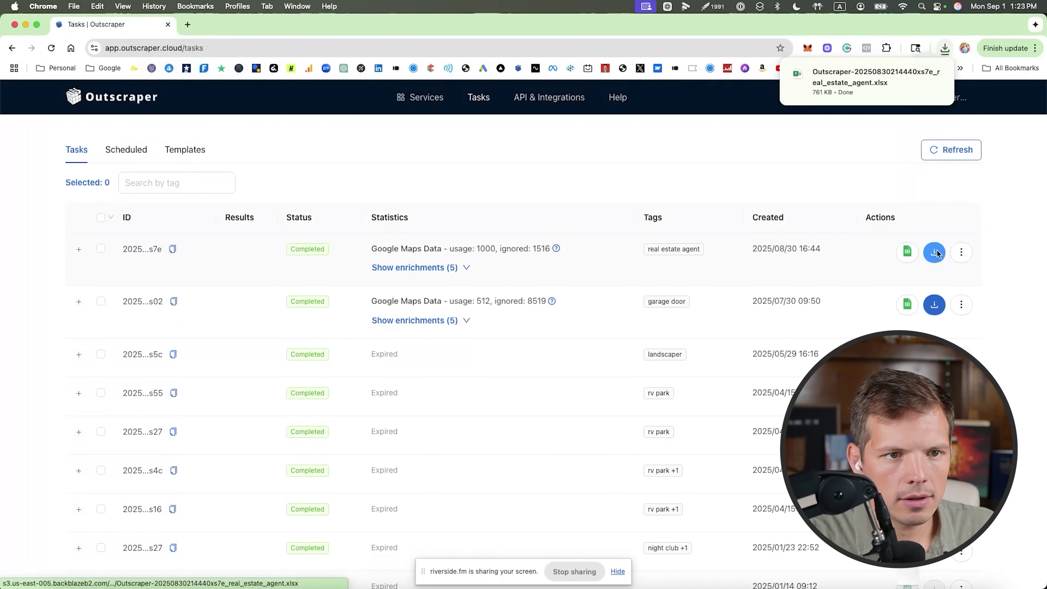
left_click(373, 278)
left_click(409, 295)
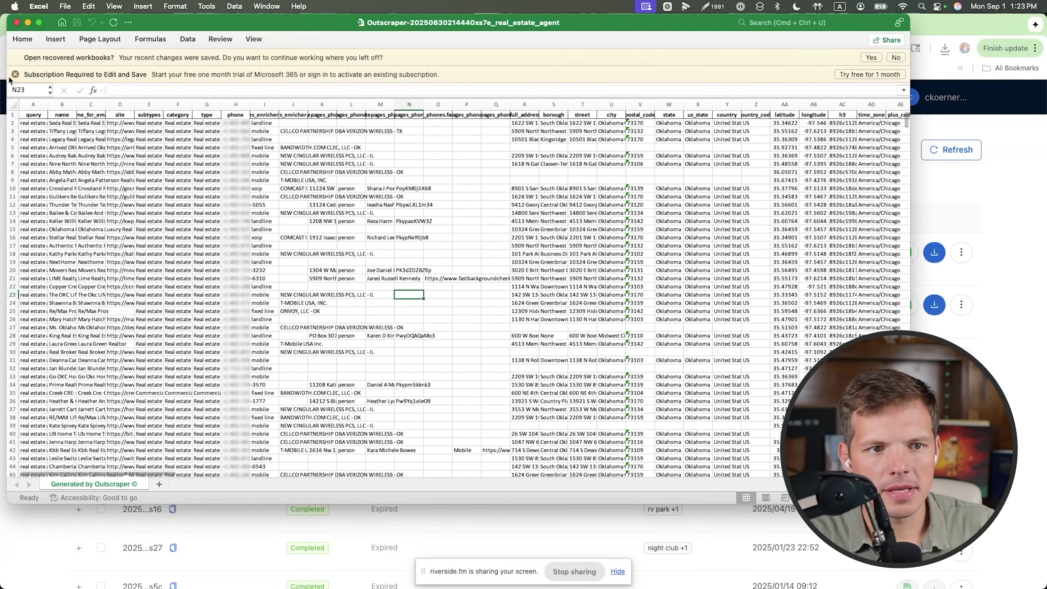
left_click(12, 104)
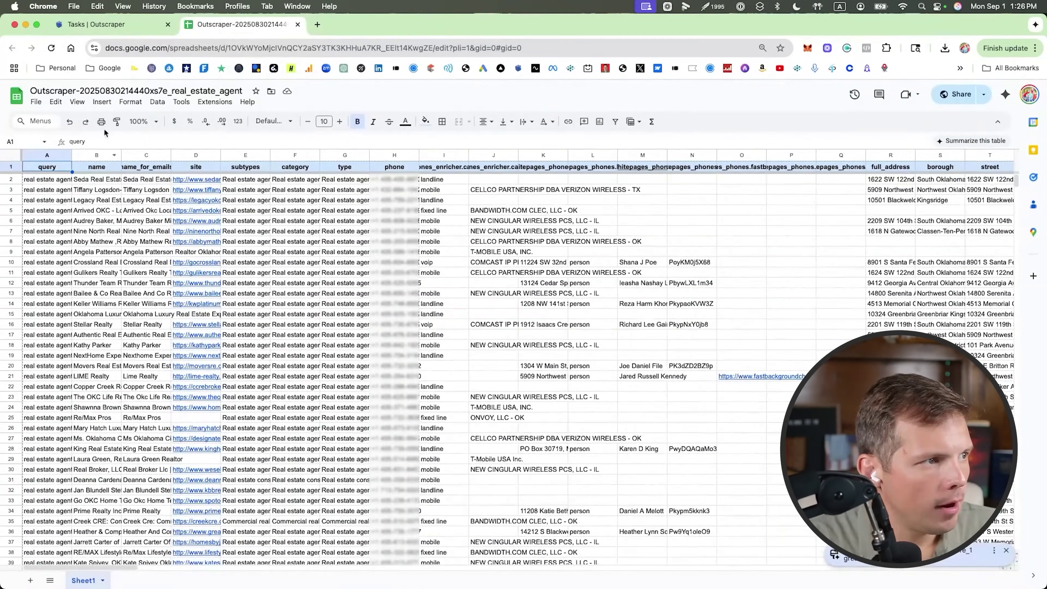
Switch to the Google Sheets copy and delete the unneeded columns, keeping name, phone, carrier type, street, city, postal_code and state.
left_click(47, 155)
left_click(144, 154, "super")
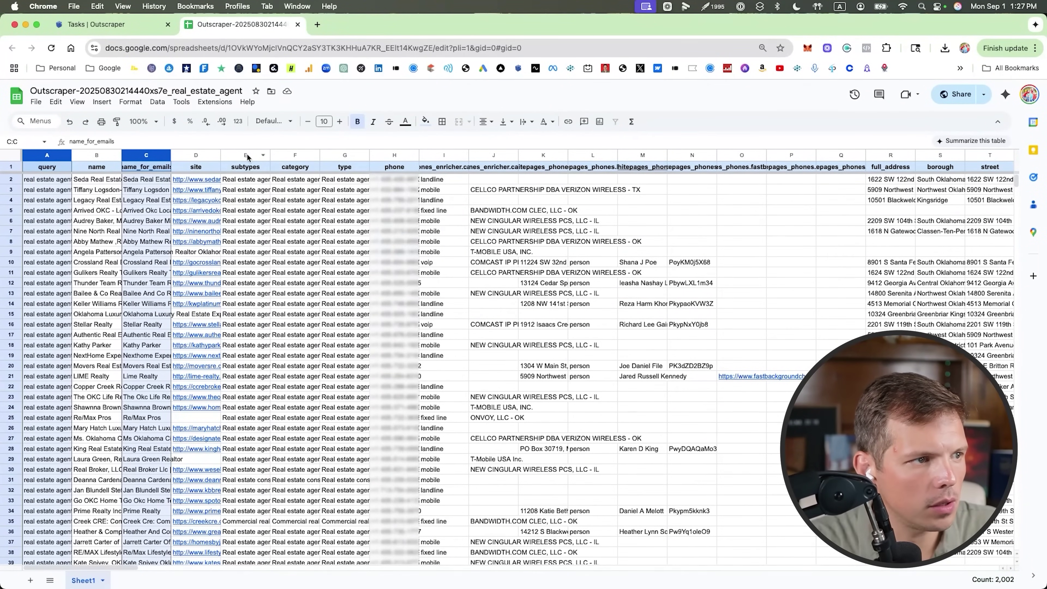
left_click_drag(247, 157, 345, 156)
key("super+shift+Right")
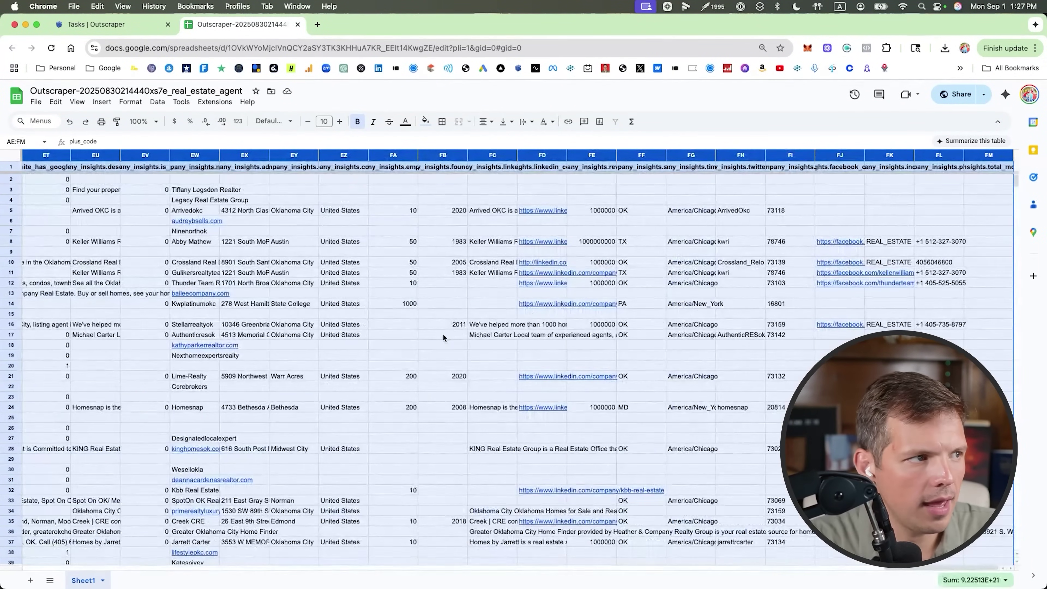
scroll(443, 335, "left", 20)
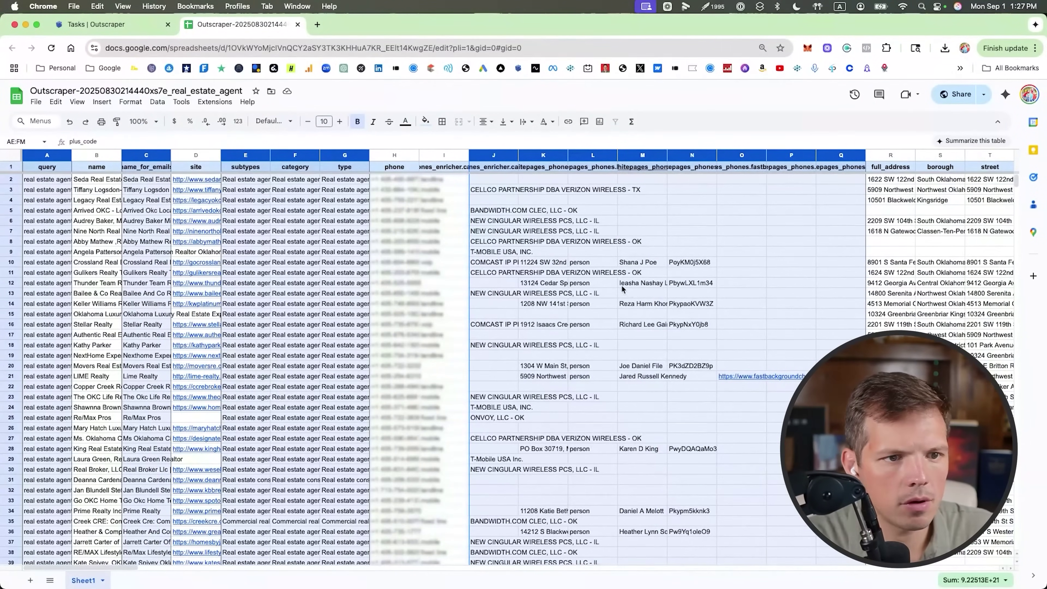
right_click(721, 253)
left_click(755, 299)
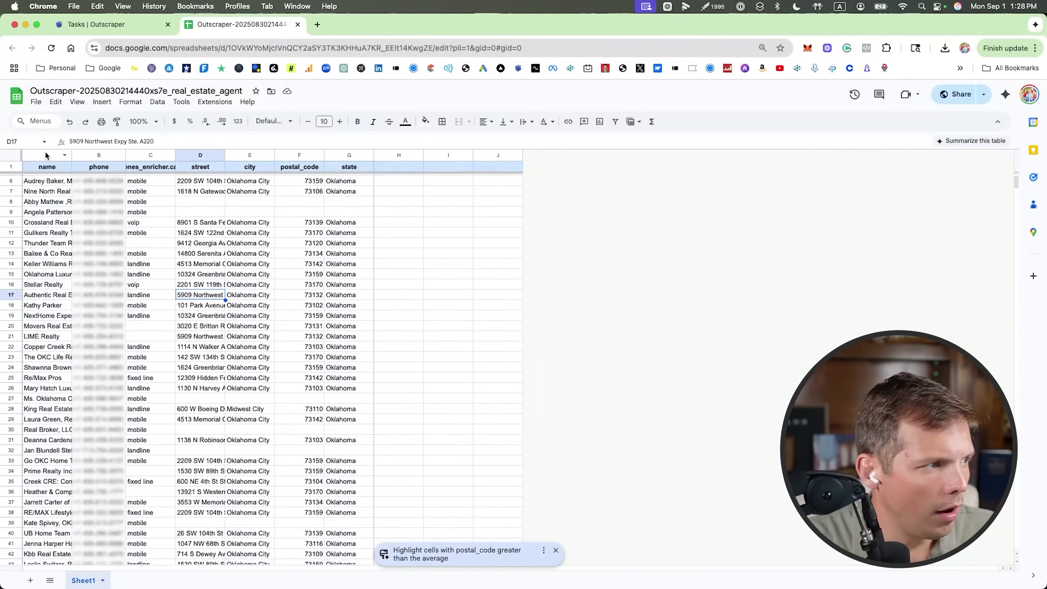
Add a filter to the whole sheet, group the rows by carrier type and delete the rows that are not mobile.
left_click(12, 155)
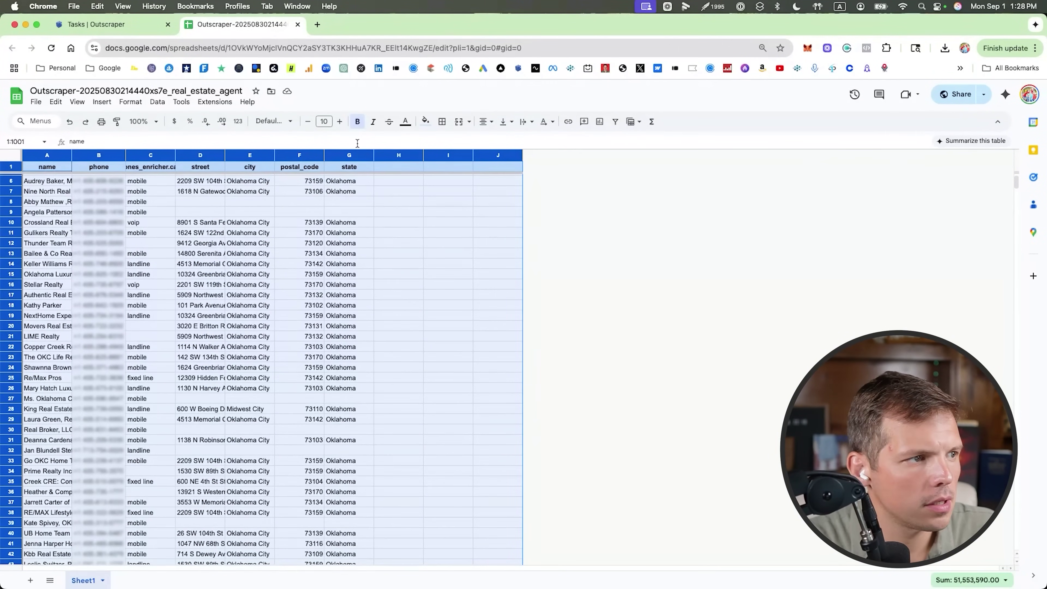
left_click(615, 122)
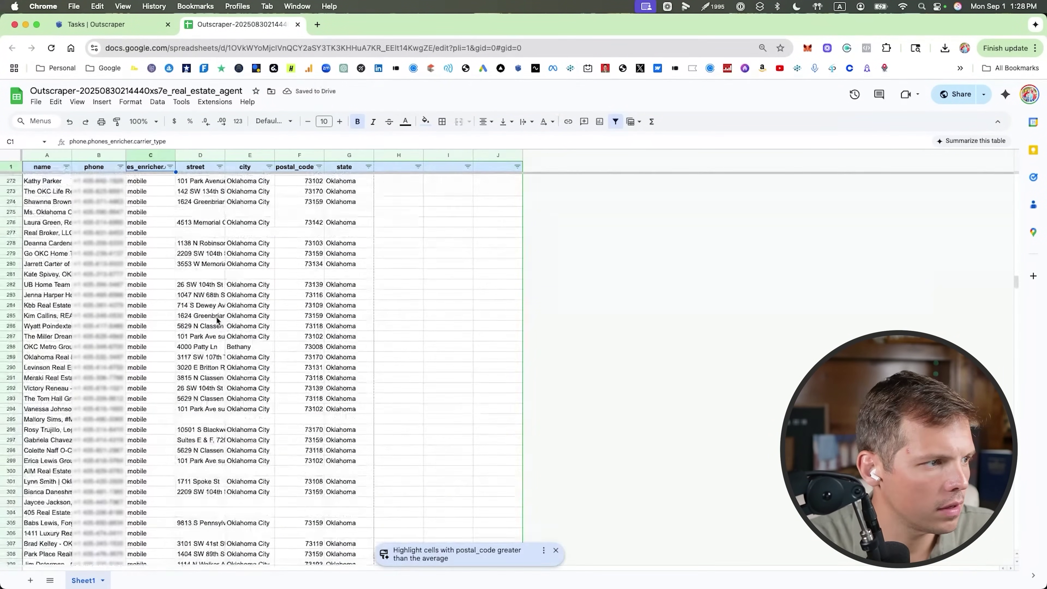
scroll(216, 319, "up", 3)
left_click_drag(2, 404, 2, 585)
key("super+alt+minus")
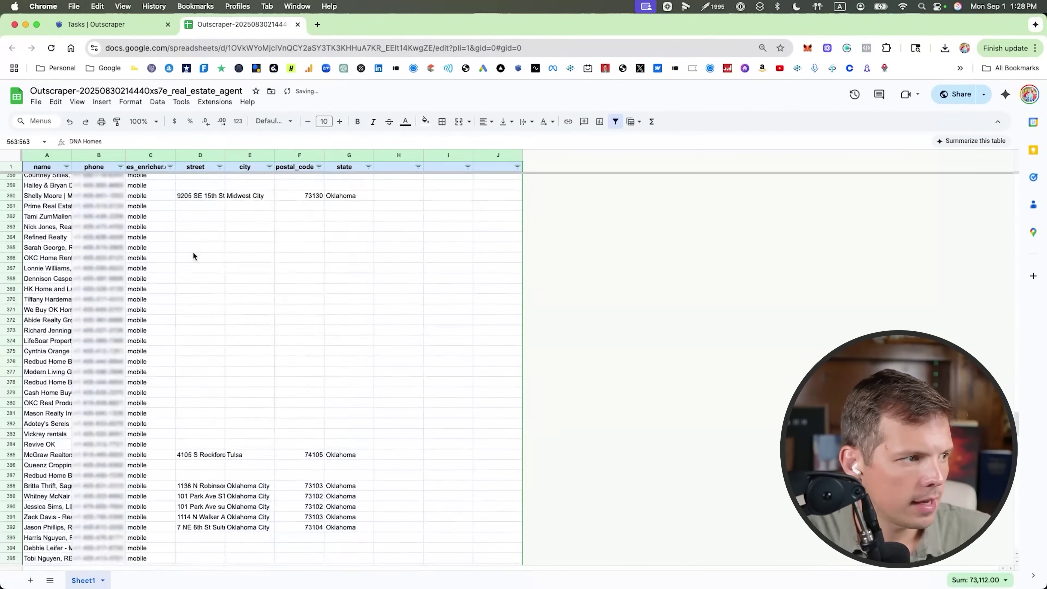
Delete the phone carrier type column from the real estate agent sheet.
scroll(192, 251, "up", 20)
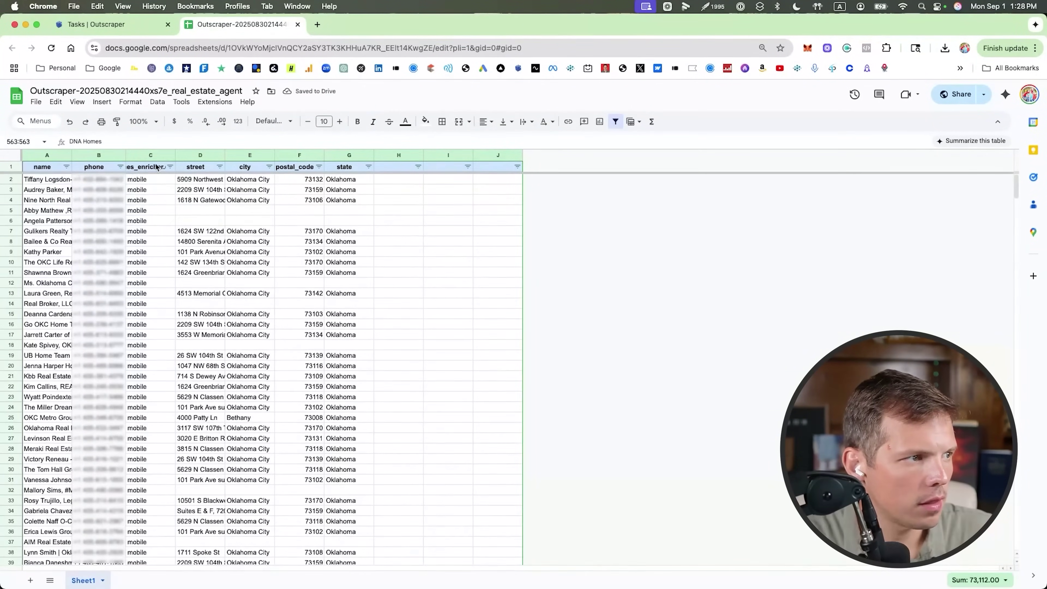
left_click(151, 155)
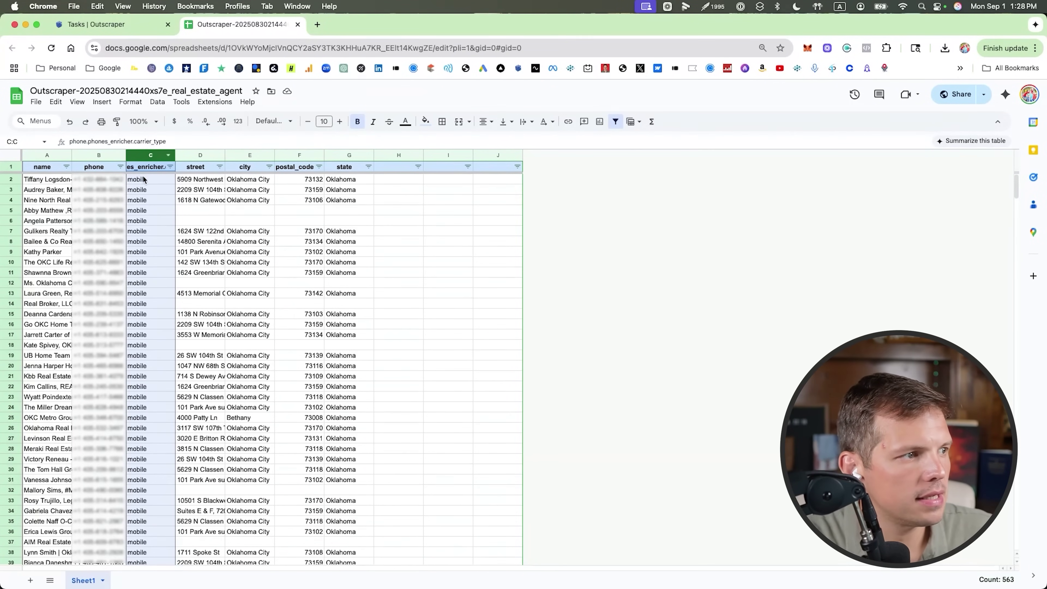
right_click(147, 155)
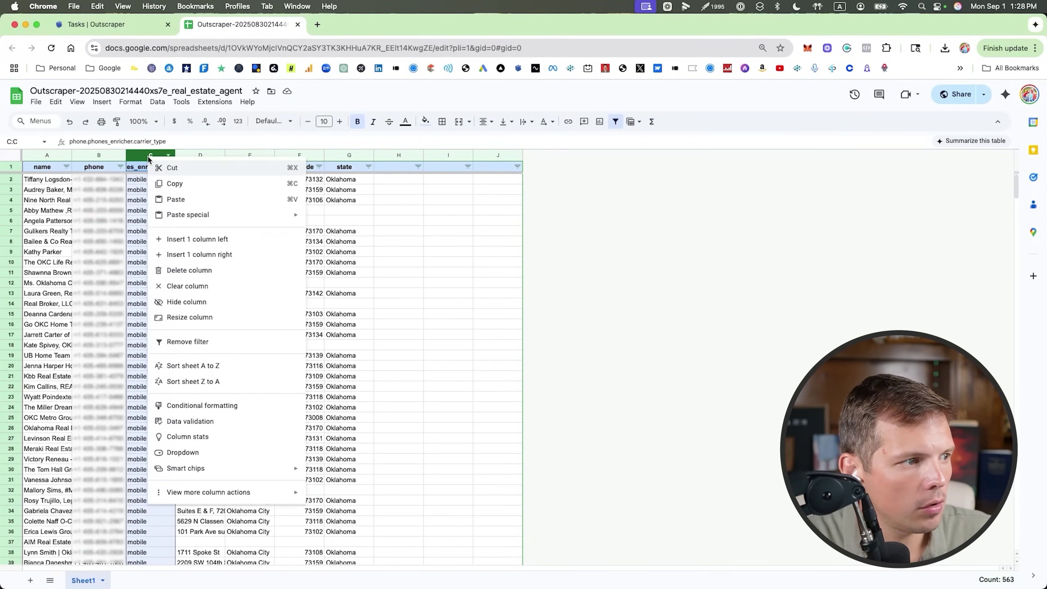
left_click(183, 270)
Remove duplicate rows from the whole sheet, comparing only column B with the phone numbers.
left_click(12, 156)
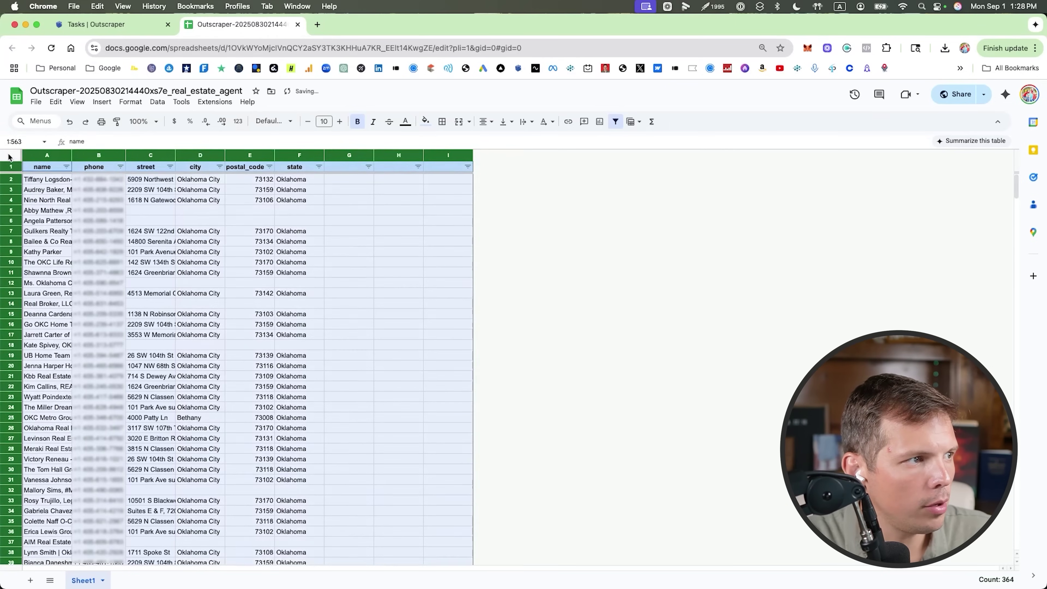
left_click(157, 102)
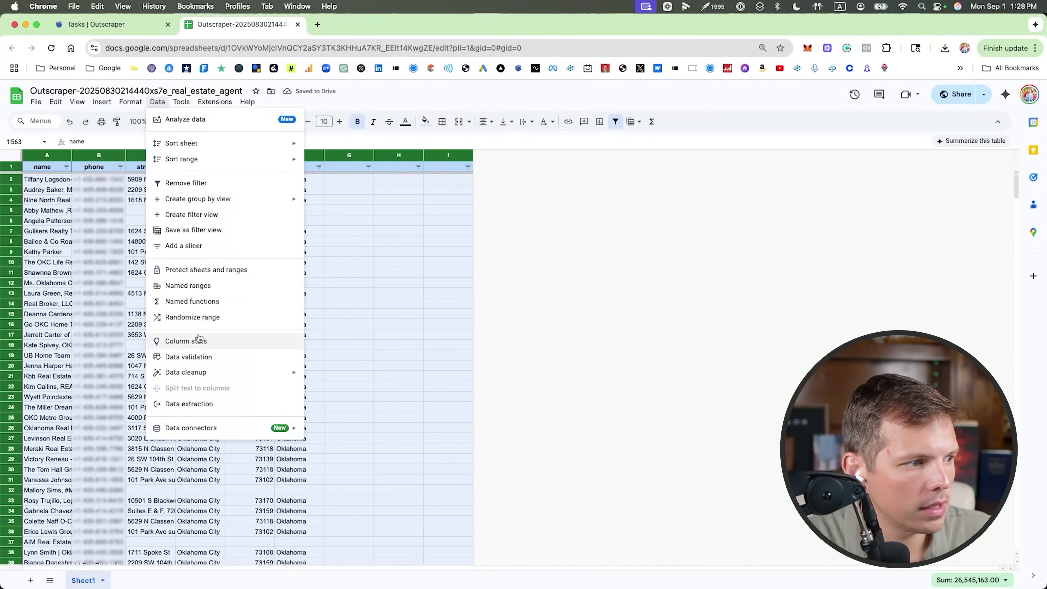
mouse_move(196, 371)
left_click(365, 390)
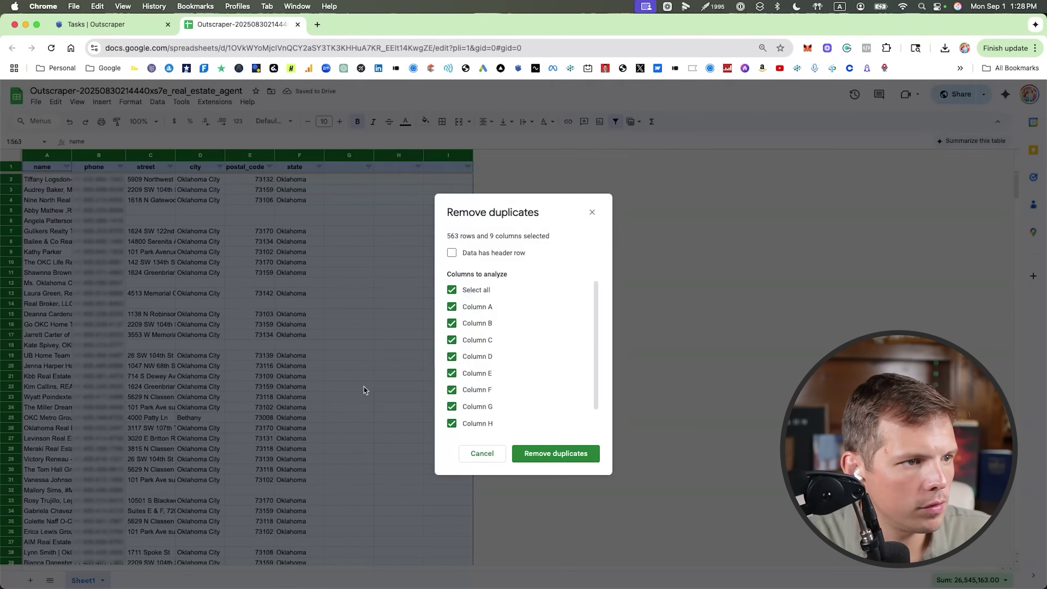
left_click(467, 292)
left_click(477, 328)
left_click(555, 454)
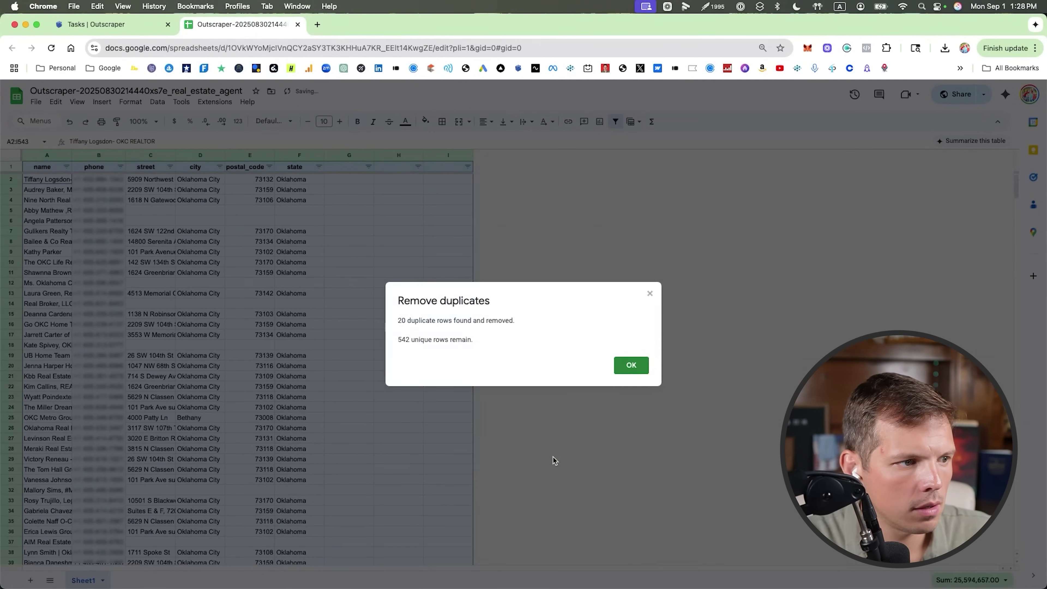
left_click(635, 366)
left_click(211, 294)
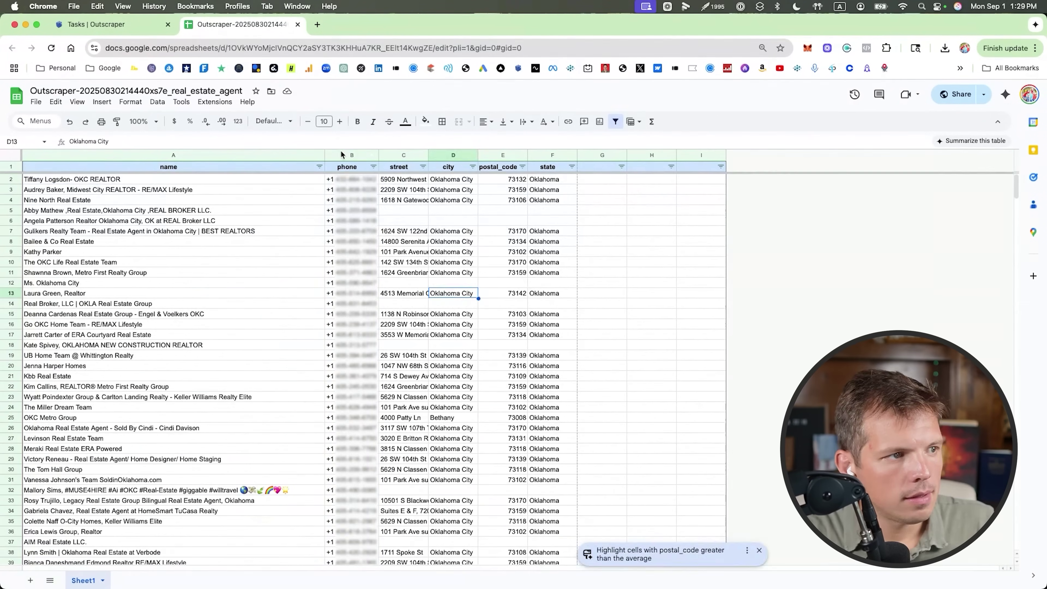
Strip the "+1" prefix from all numbers in the phone column using Find and replace.
left_click(341, 151)
key("super+f")
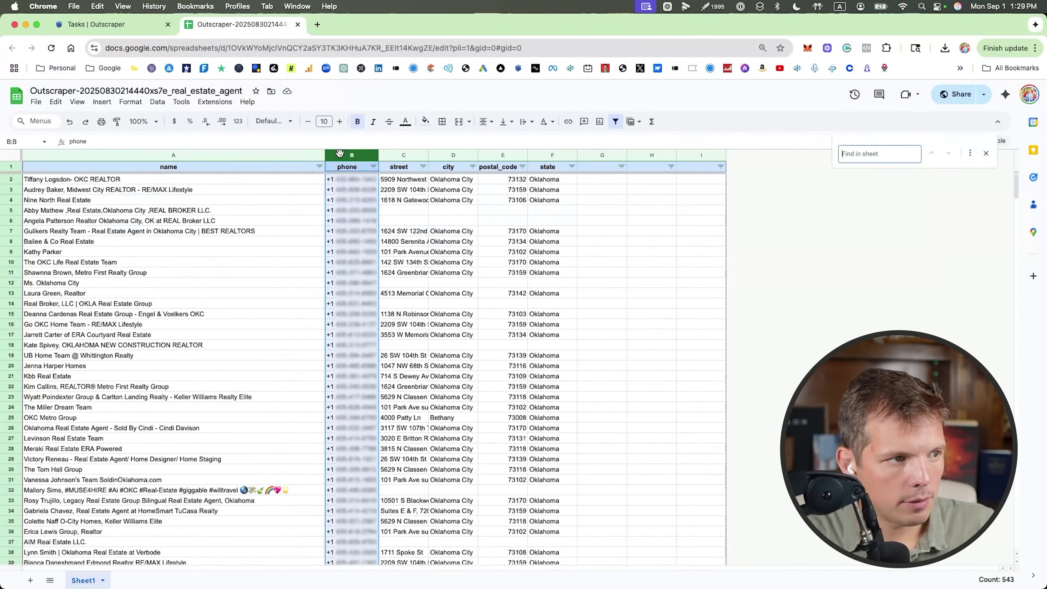
left_click(971, 153)
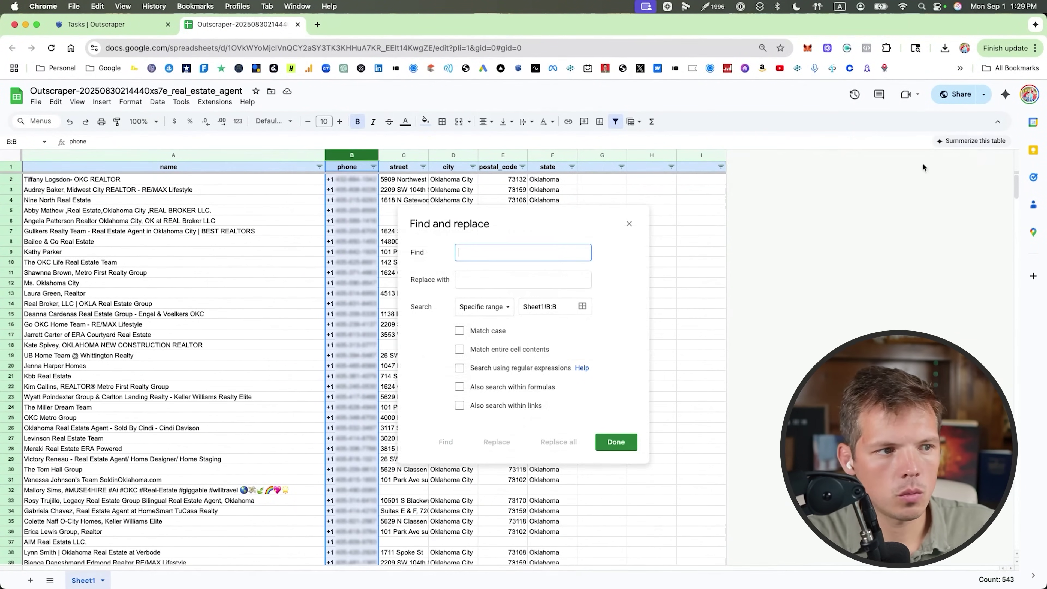
type("+1")
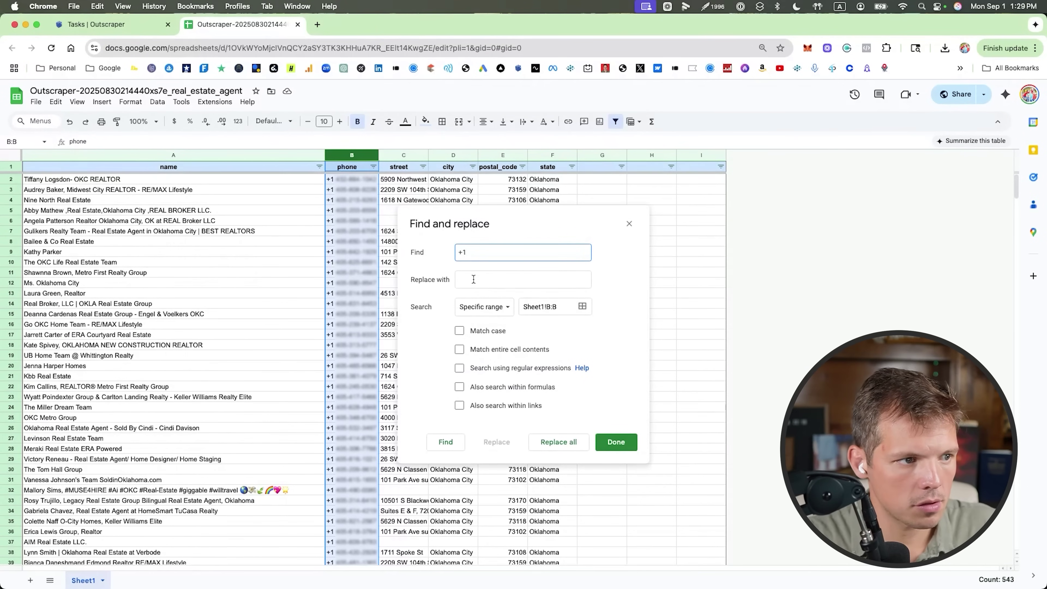
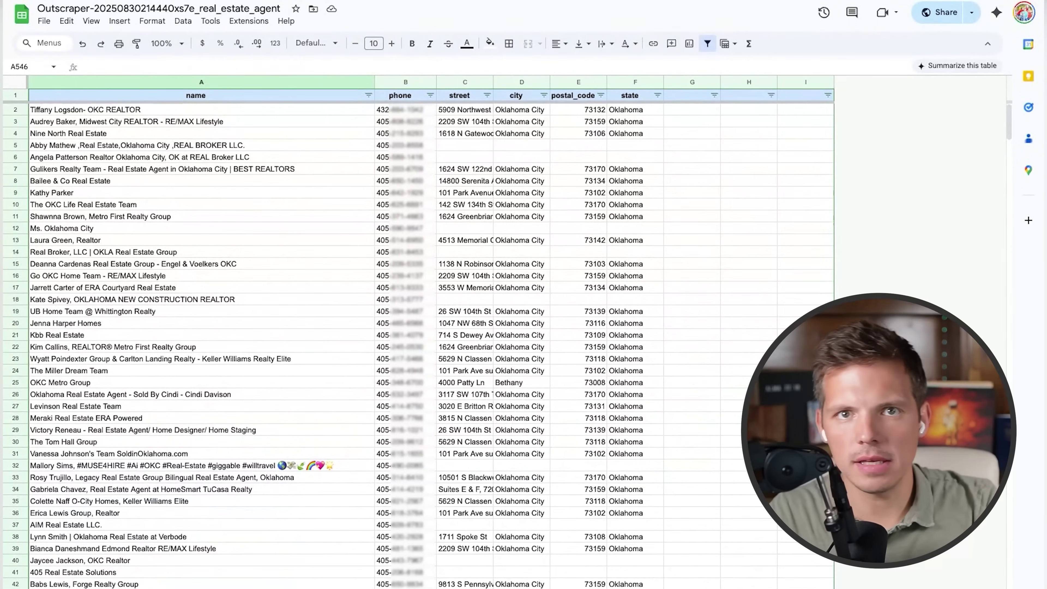
Download the cleaned real estate agent sheet as a CSV file.
left_click(43, 21)
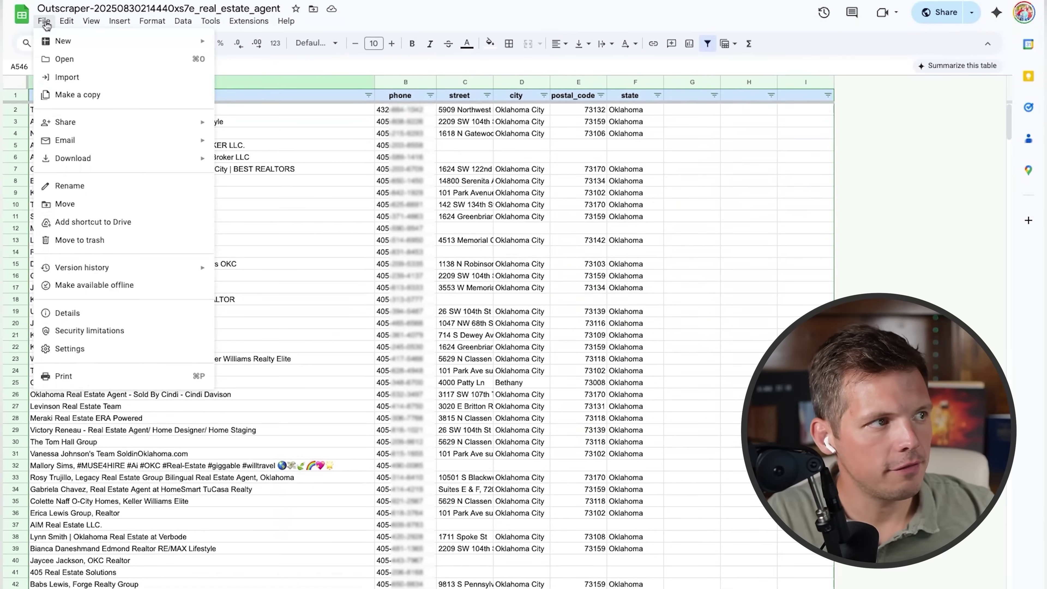
mouse_move(124, 158)
left_click(282, 235)
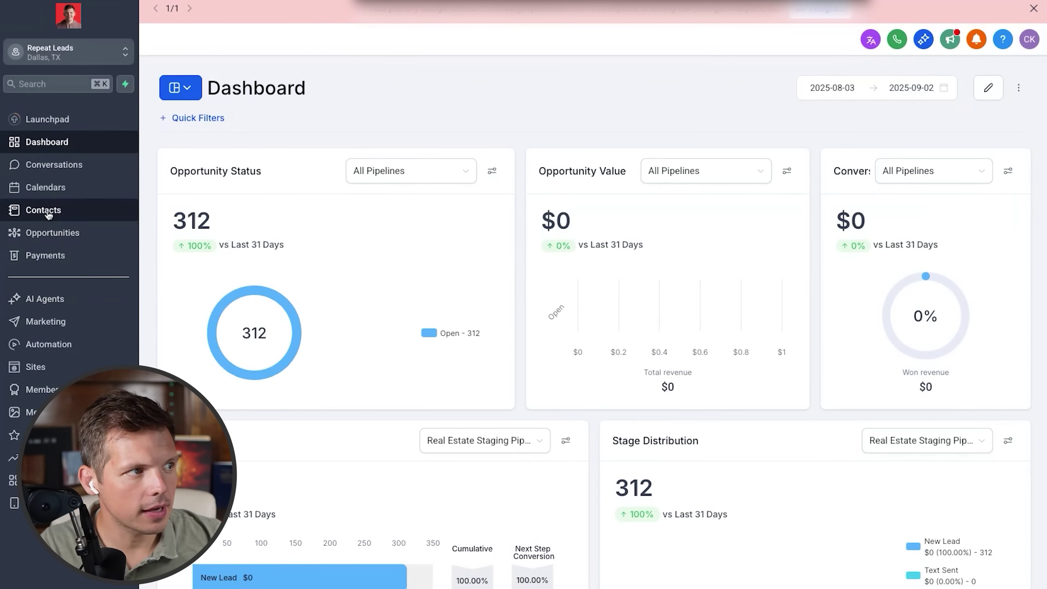
Switch to the HighLevel CRM, start a contacts import and upload Outscraper Real Estate Agent.csv, continuing to the column mapping.
left_click(48, 212)
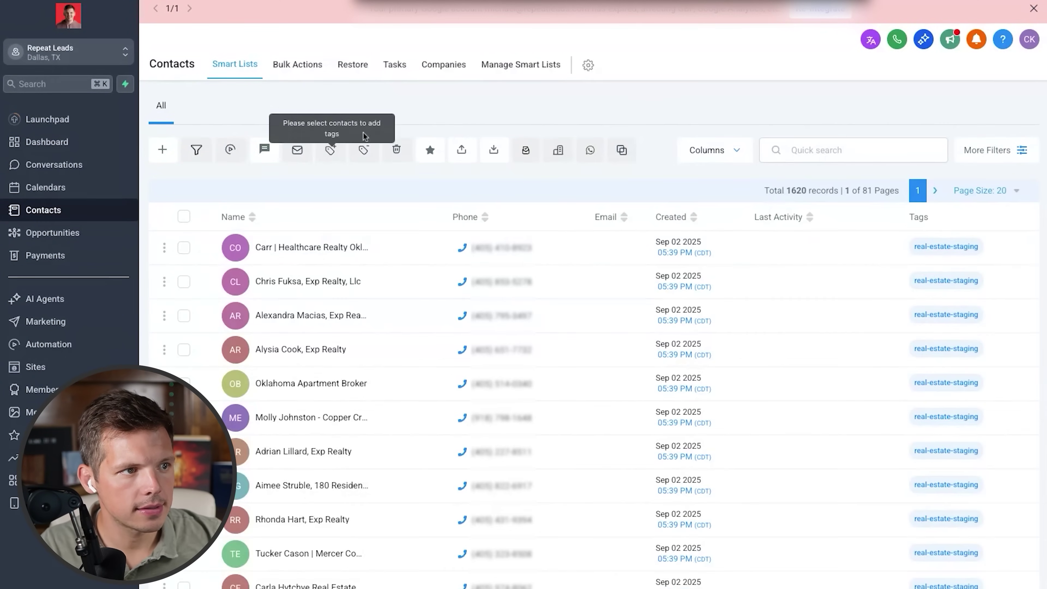
left_click(494, 151)
left_click(497, 155)
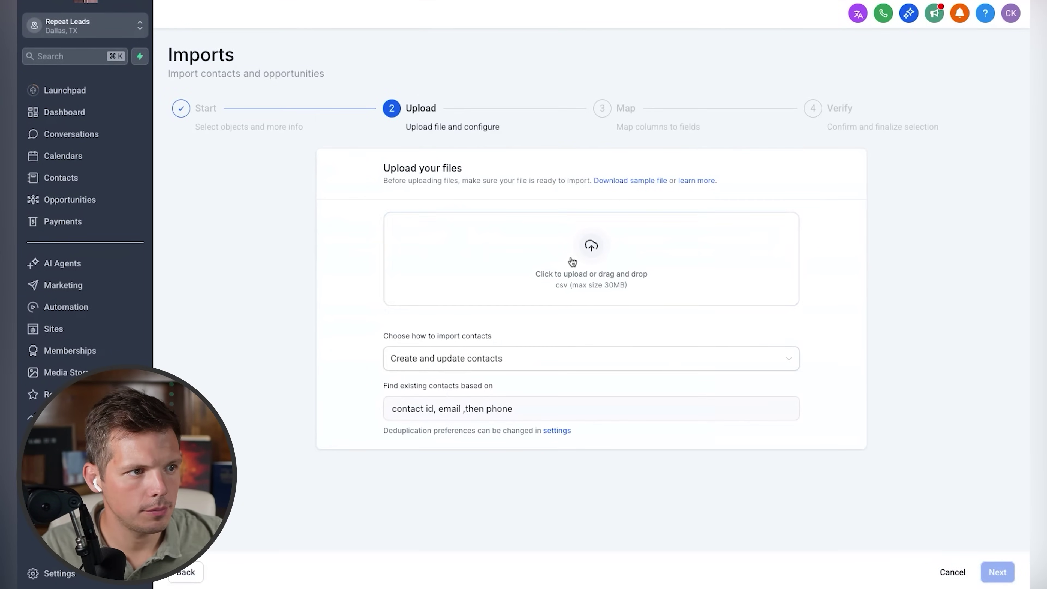
left_click(572, 261)
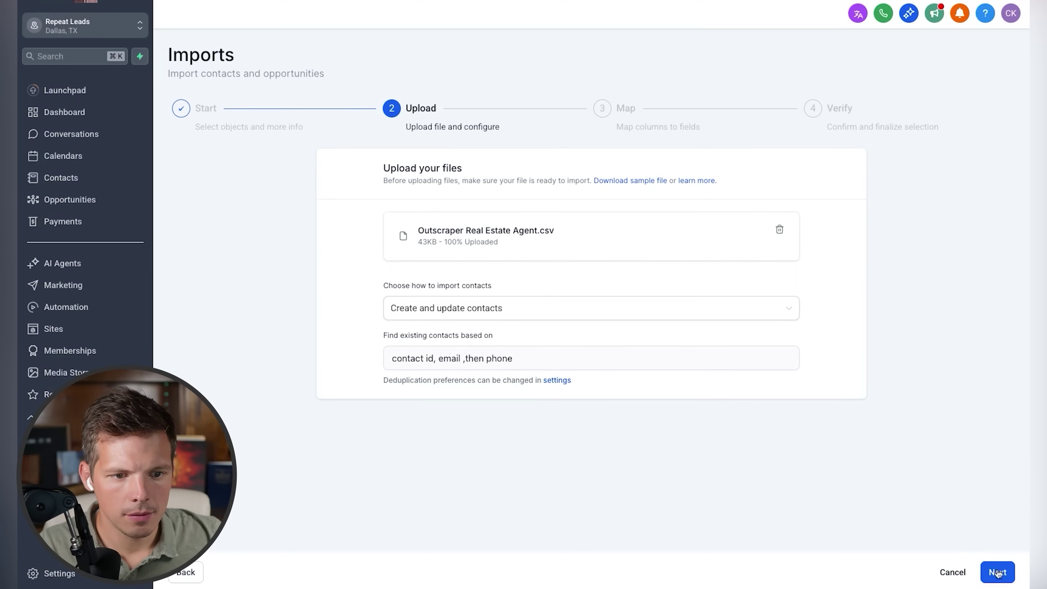
left_click(997, 572)
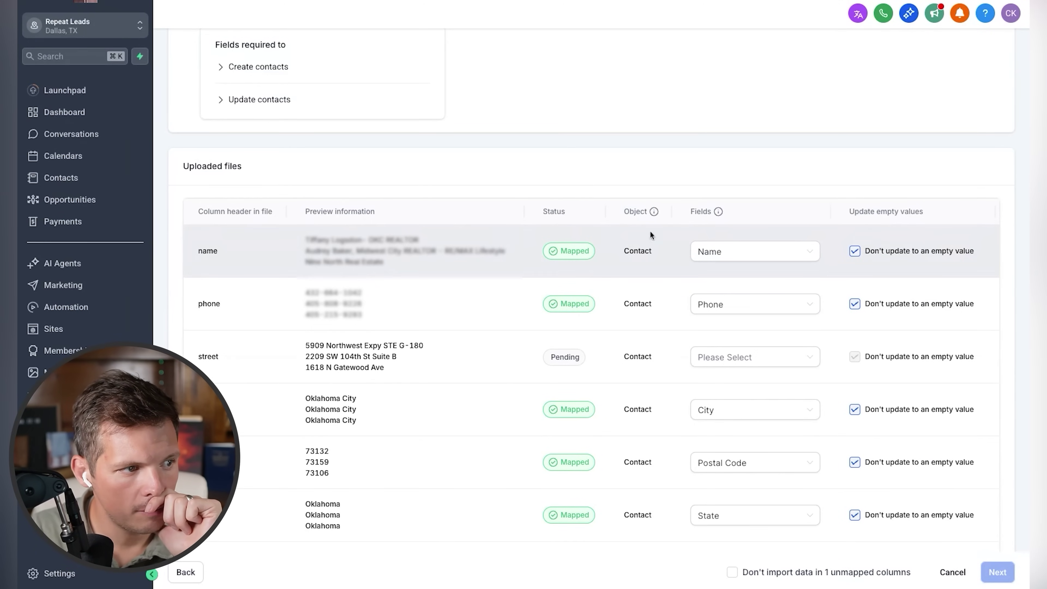
Map the street column to the Street Address field, review the other mappings and continue to verification.
left_click(734, 357)
type("ad")
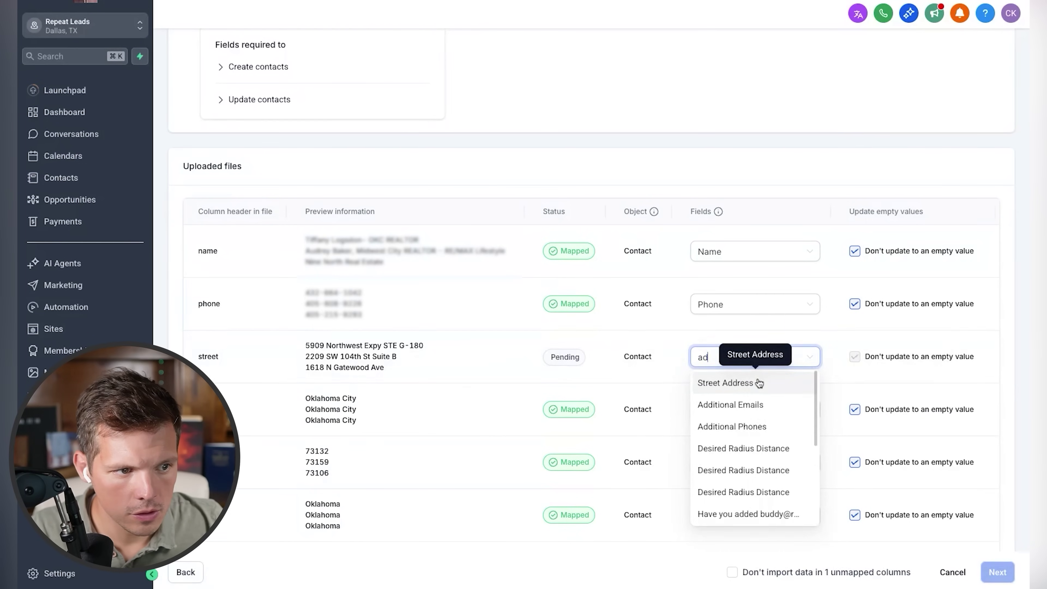
left_click(758, 383)
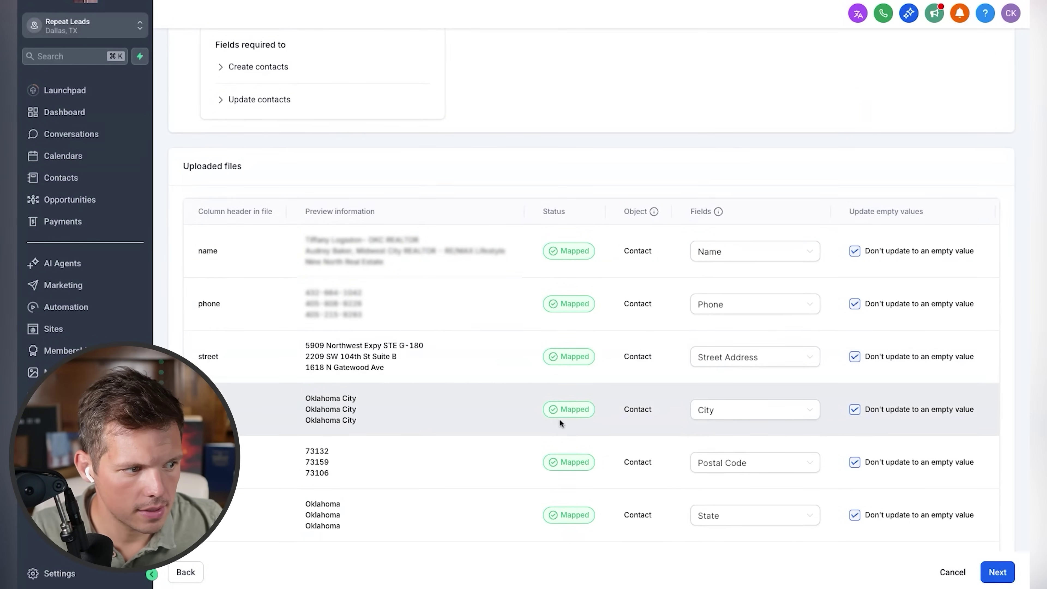
scroll(550, 457, "up", 5)
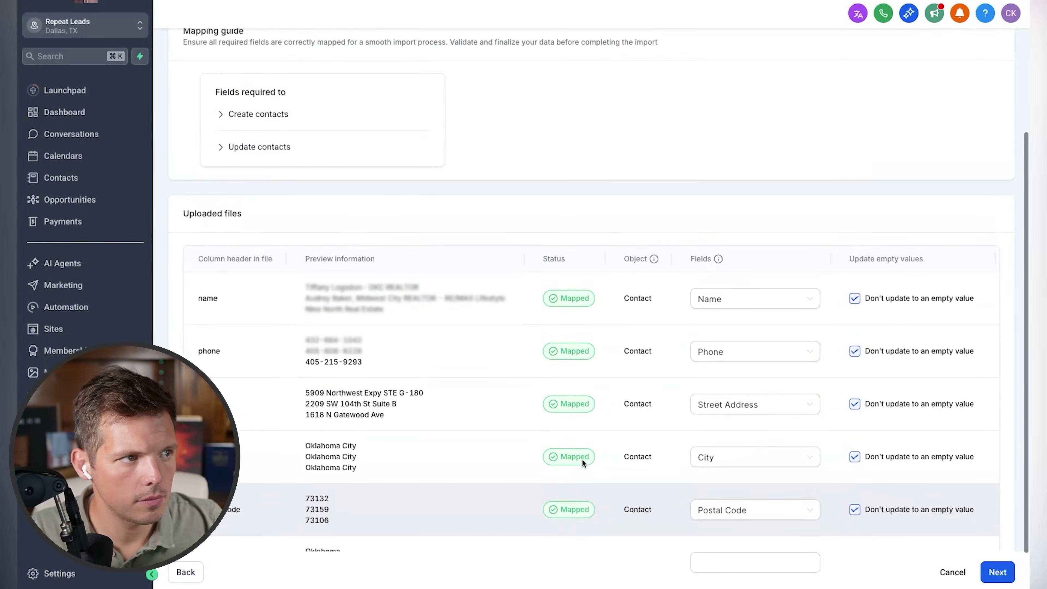
scroll(550, 458, "down", 5)
left_click(989, 571)
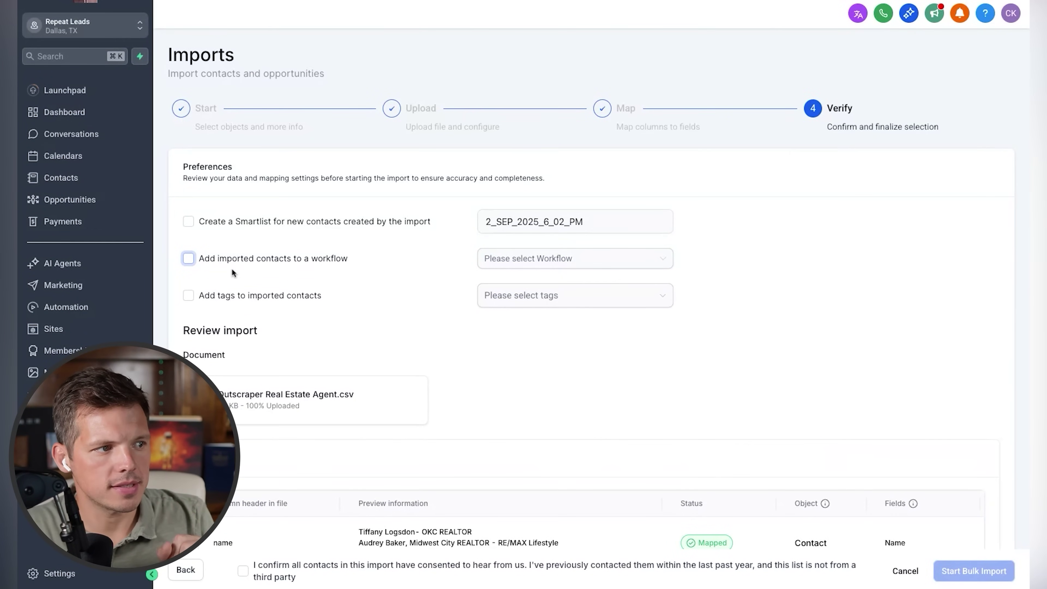
Try adding the imported contacts to the Real Estate Staging New Lead workflow and turn that option off again.
left_click(188, 259)
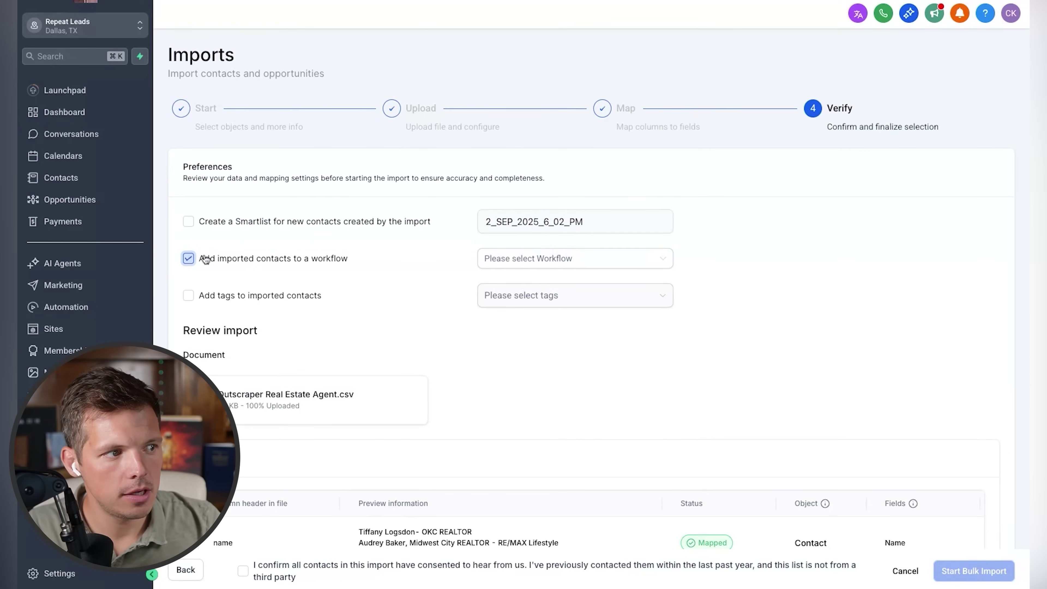
left_click(535, 260)
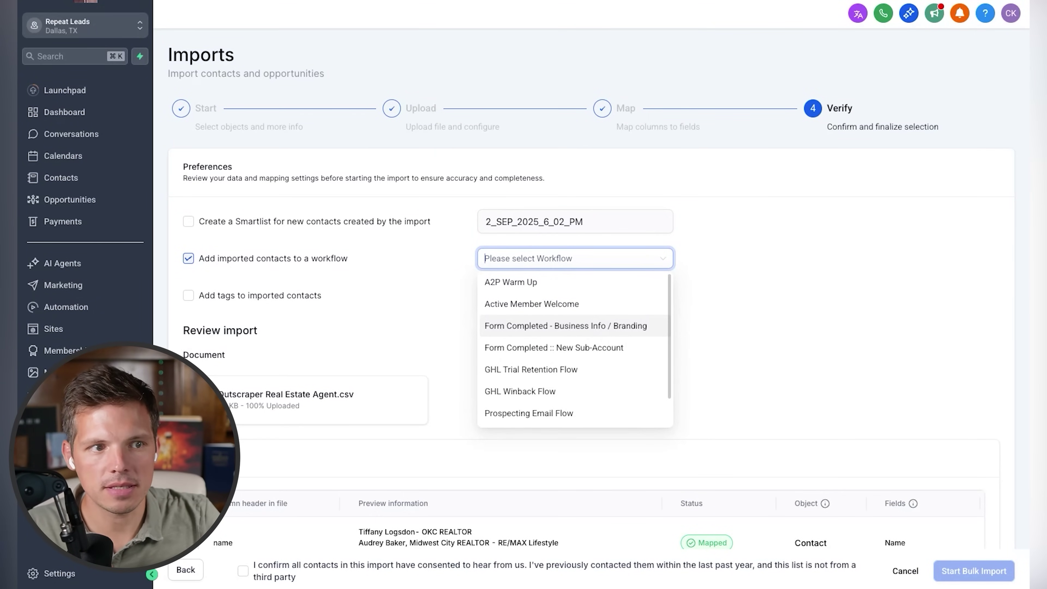
scroll(573, 326, "down", 2)
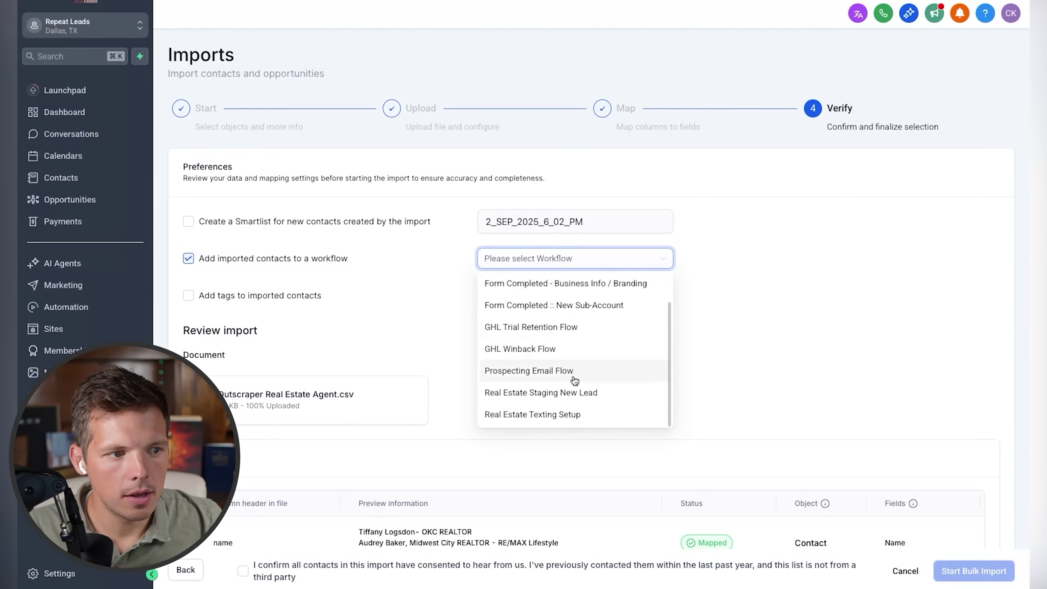
left_click(592, 394)
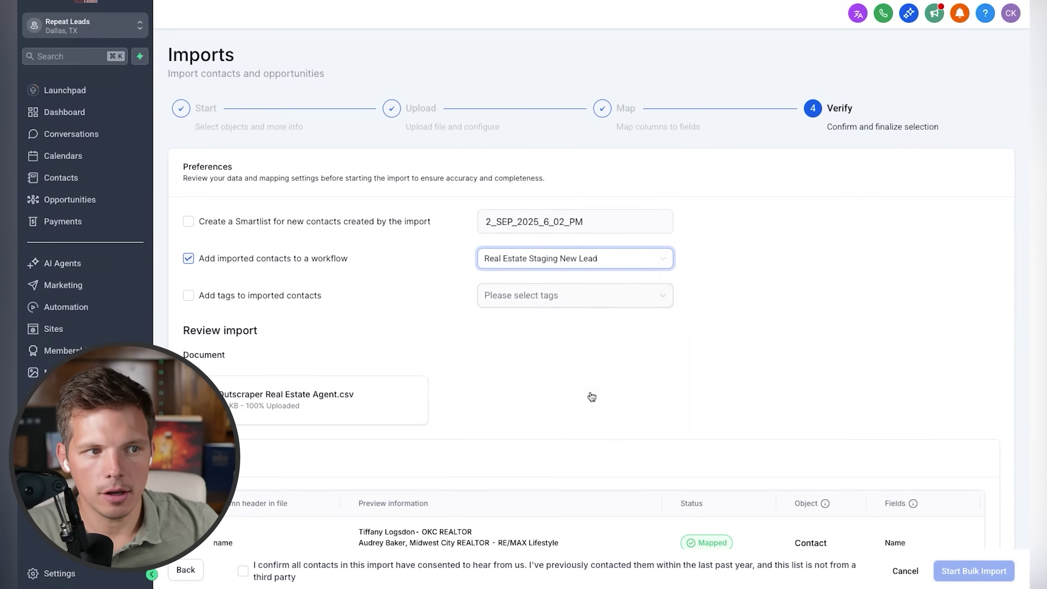
left_click(210, 260)
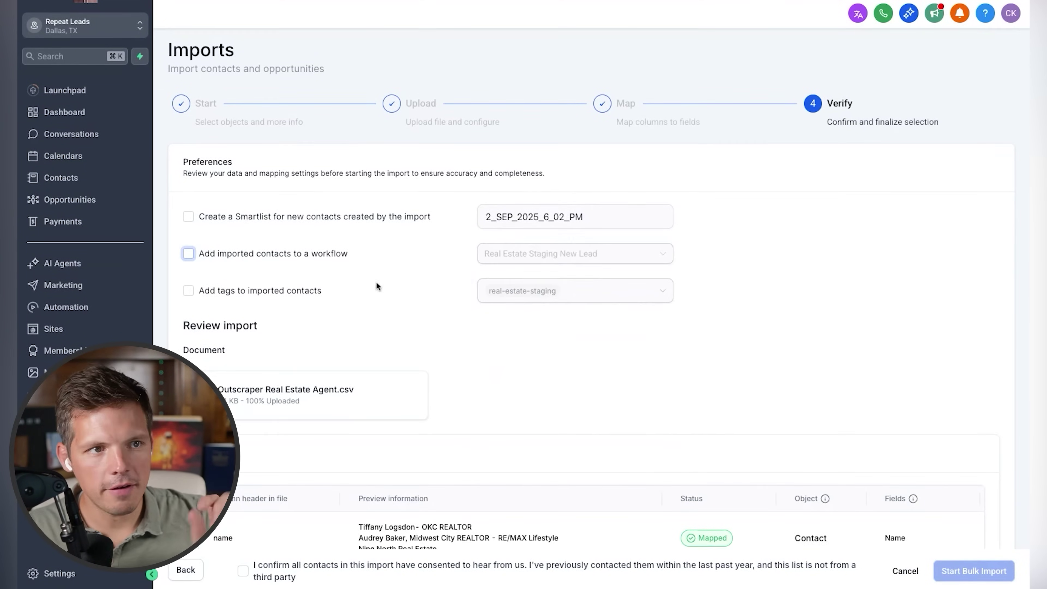
Tag the imported contacts with real-estate-staging, then confirm contact consent and start the bulk import.
left_click(189, 290)
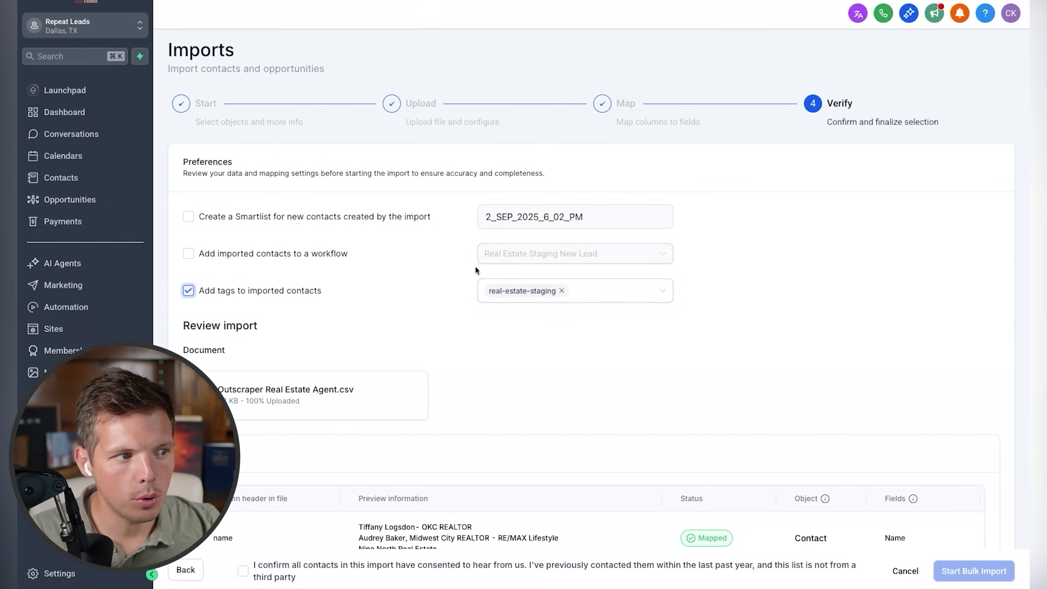
left_click(561, 292)
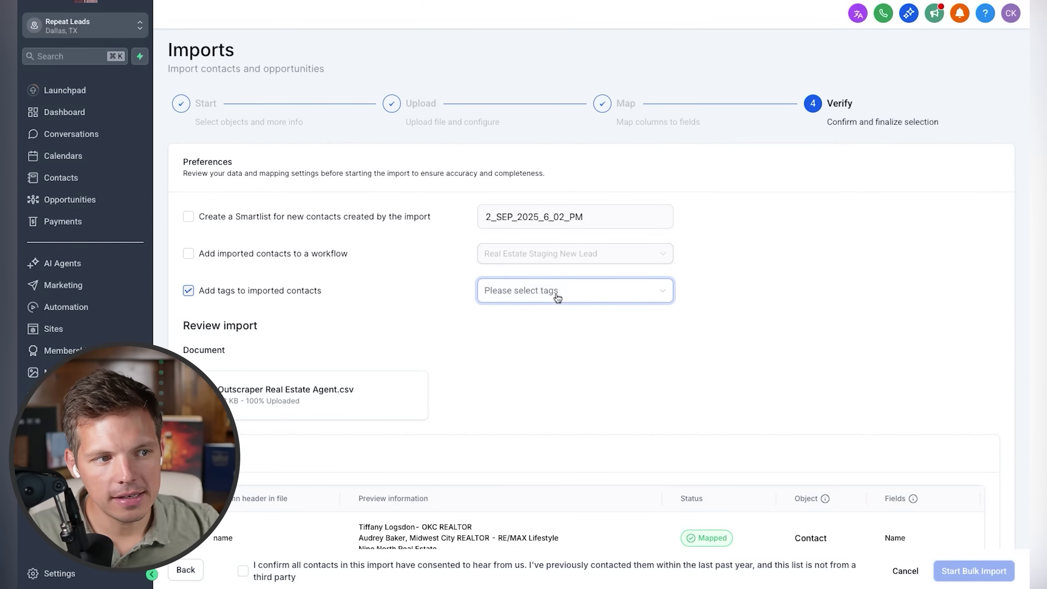
left_click(555, 293)
left_click(535, 455)
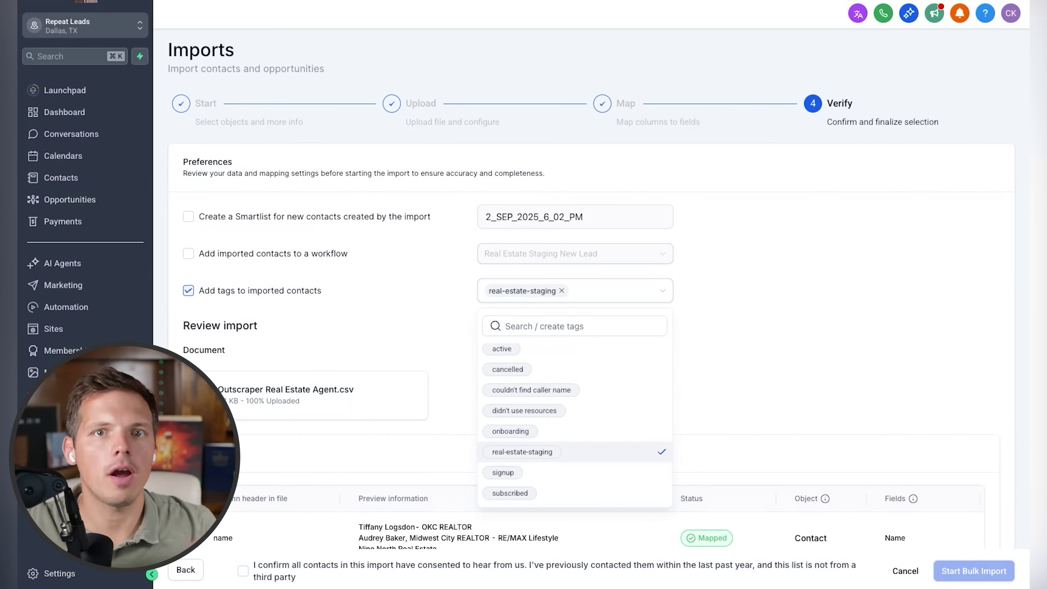
key("Escape")
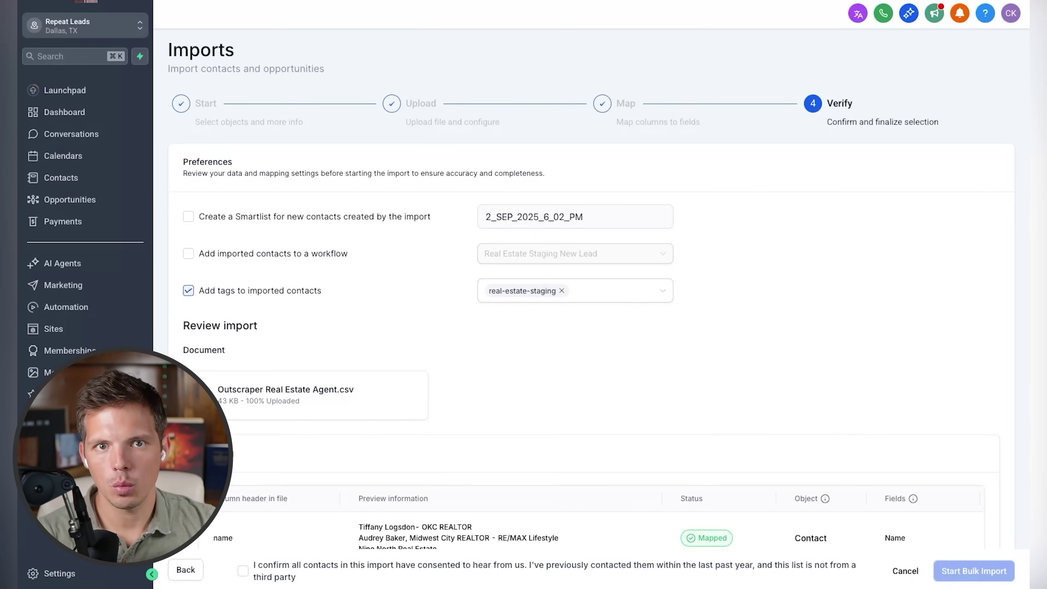
left_click(242, 570)
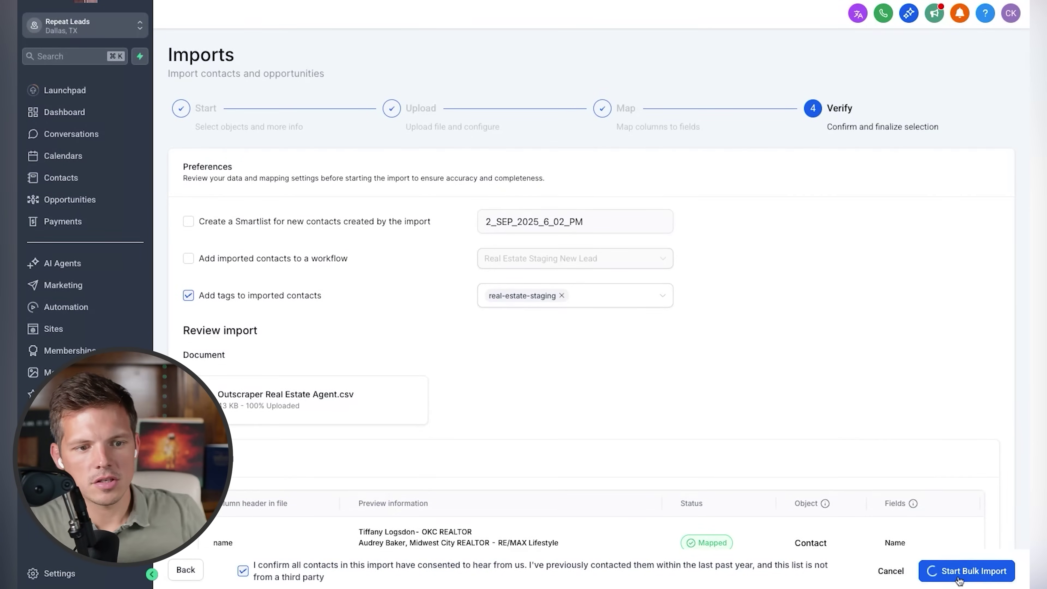
left_click(958, 577)
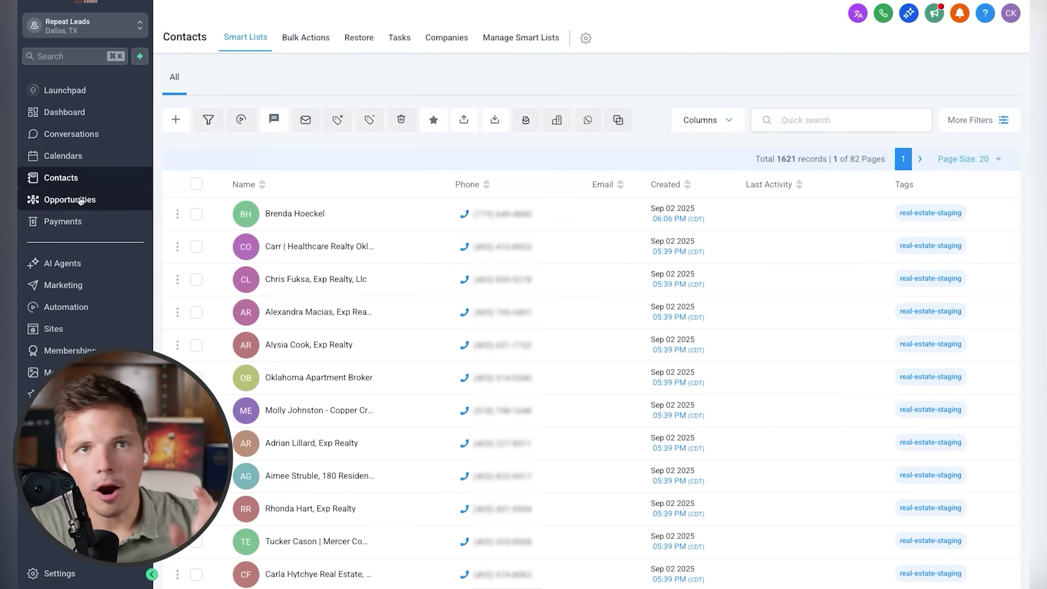
Open the opportunities board and switch it to the Real Estate Staging Pipeline.
left_click(81, 201)
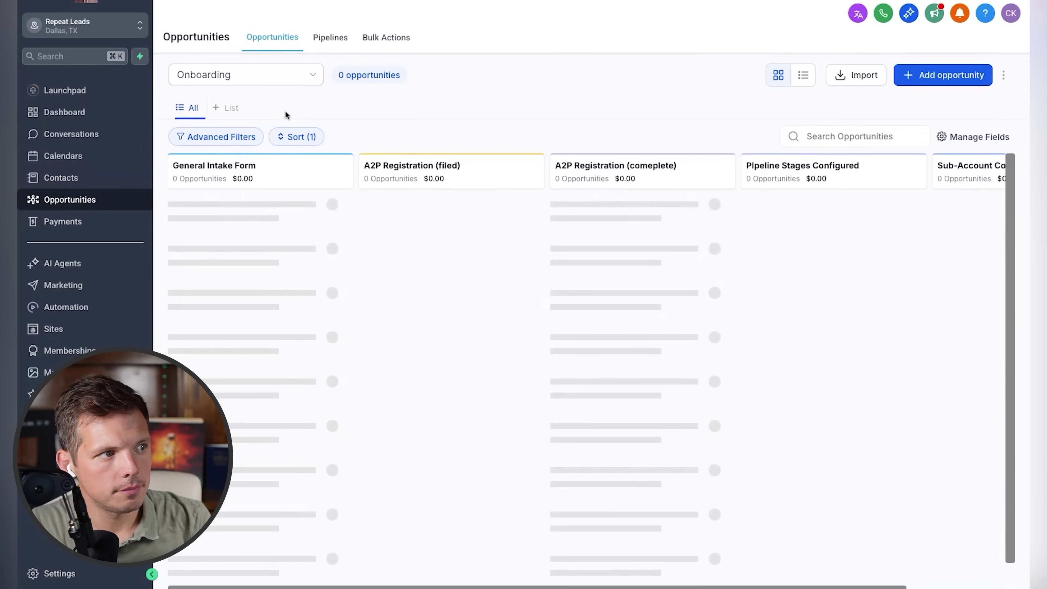
left_click(320, 75)
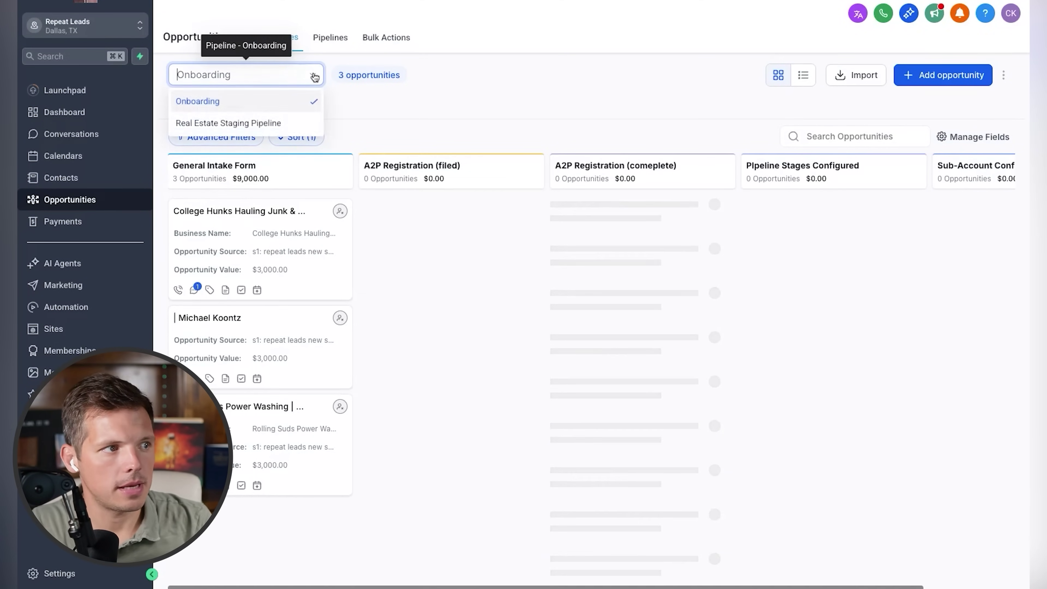
left_click(248, 124)
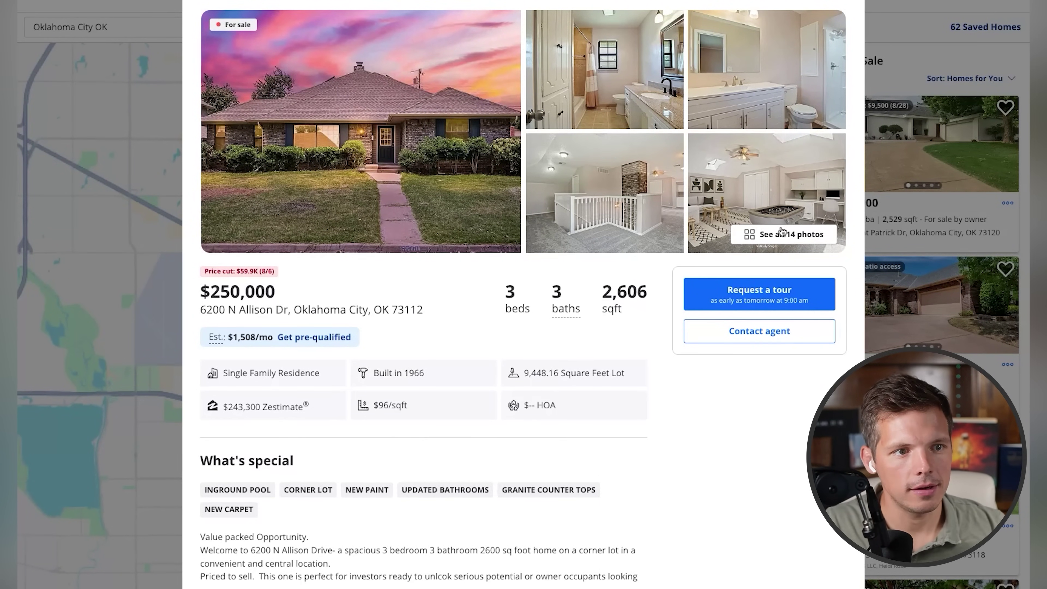
Switch to the $250,000 Oklahoma City listing on Zillow, browse all its photos and open the empty dining room photo.
left_click(788, 236)
scroll(552, 267, "down", 15)
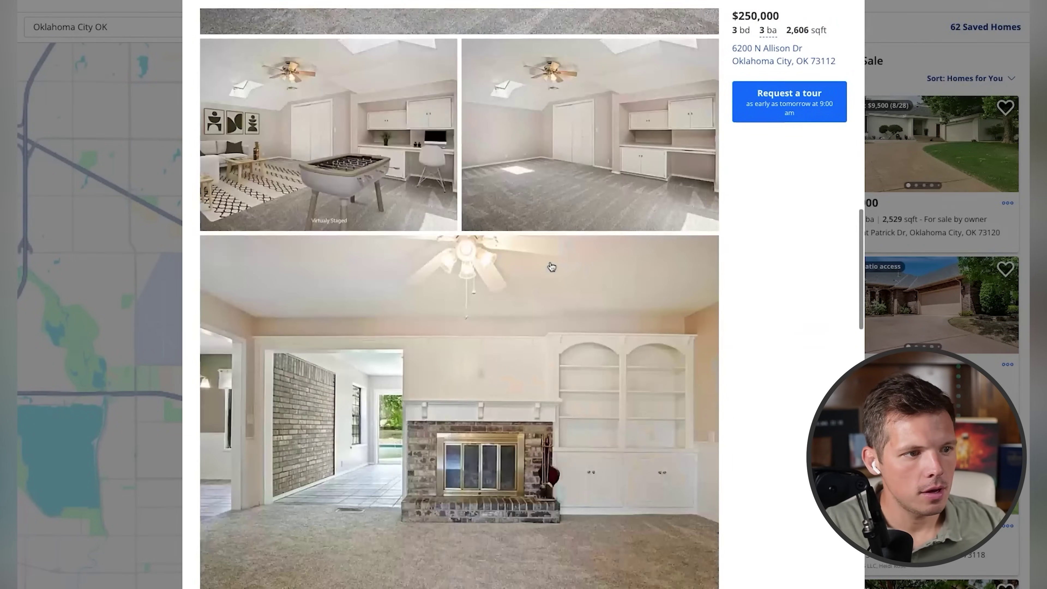
scroll(551, 267, "down", 10)
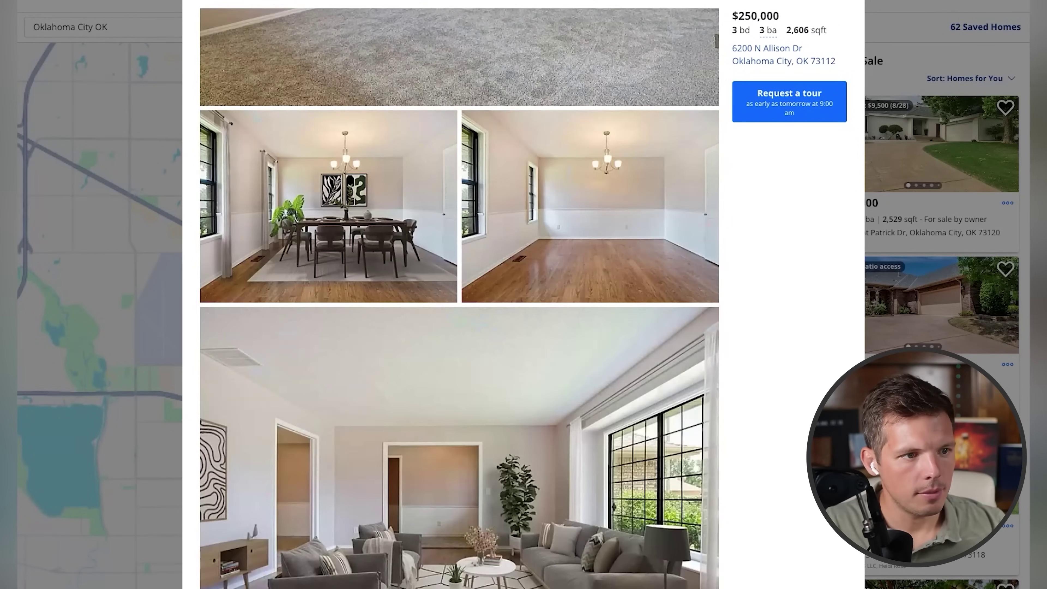
left_click(578, 209)
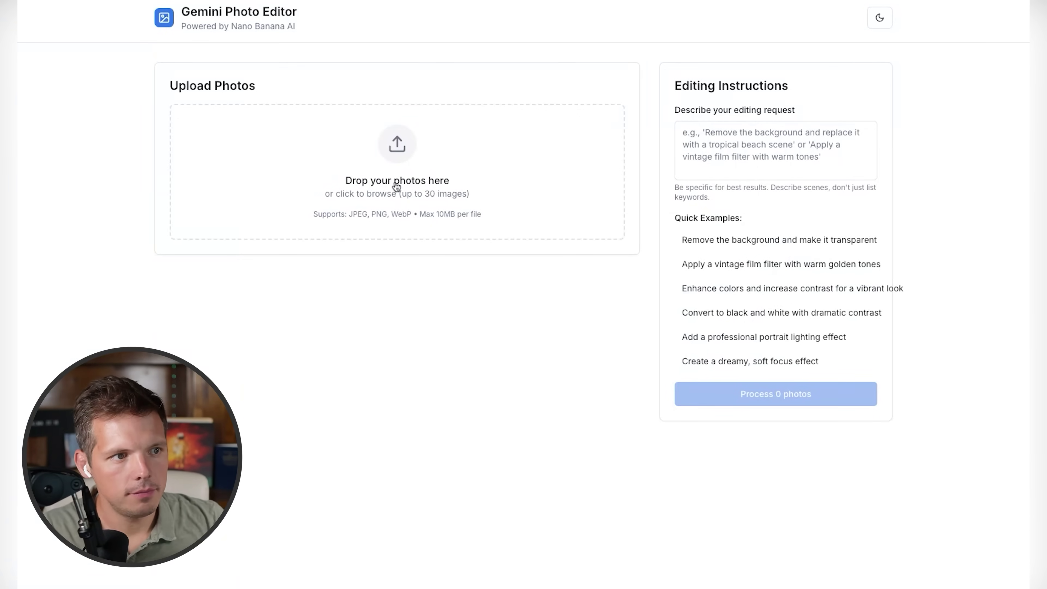
Switch to Gemini Photo Editor and process the empty dining room photo with the instruction "add furniture".
left_click(789, 162)
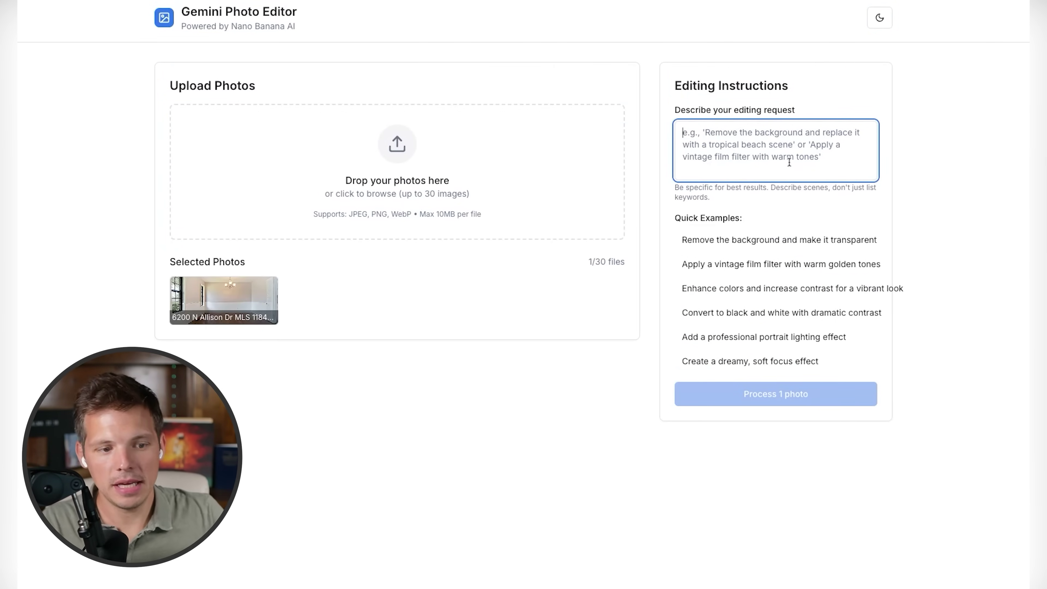
type("add furniture")
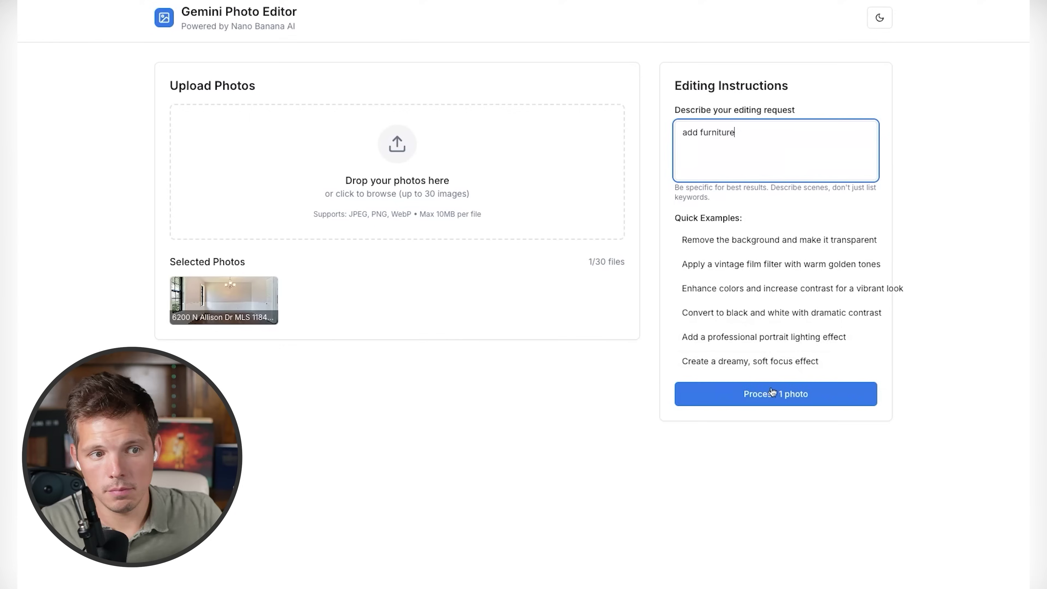
left_click(772, 393)
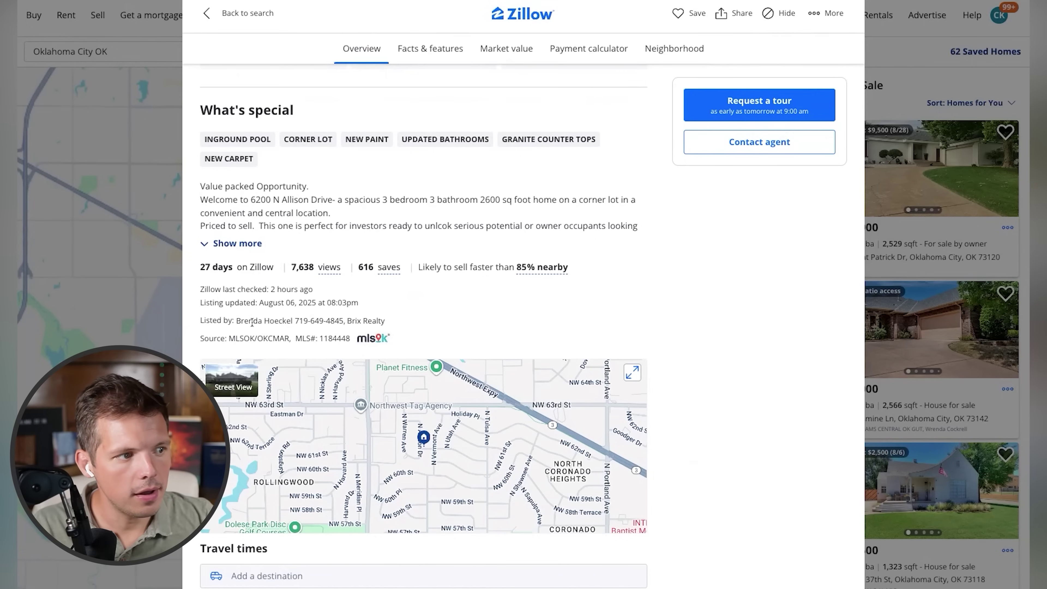
Check the listing agent's name and phone number on Zillow, and open that agent's contact record in HighLevel.
left_click_drag(253, 321, 350, 322)
left_click(312, 321)
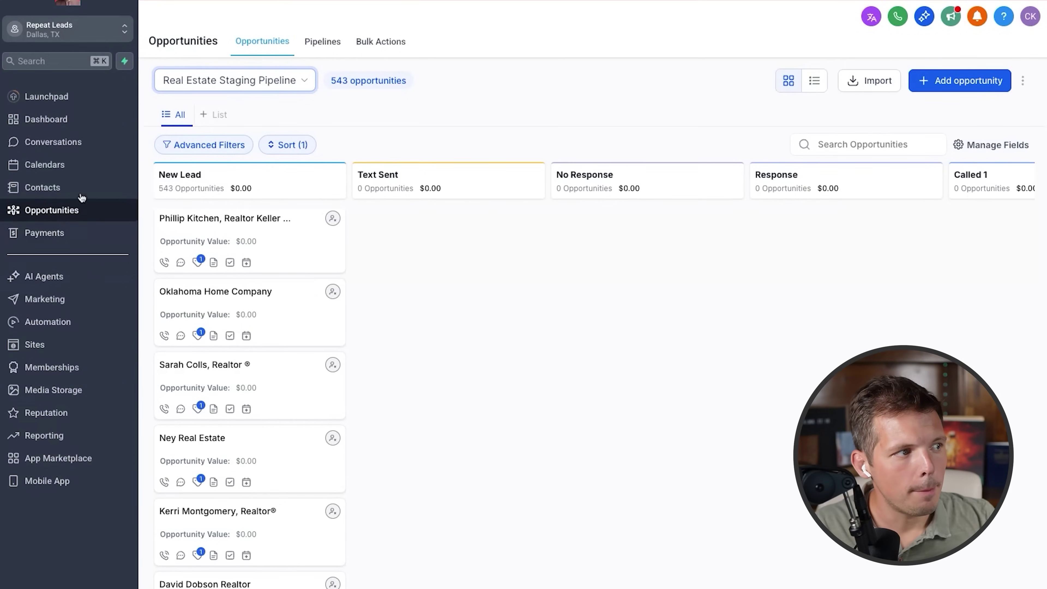
left_click(70, 186)
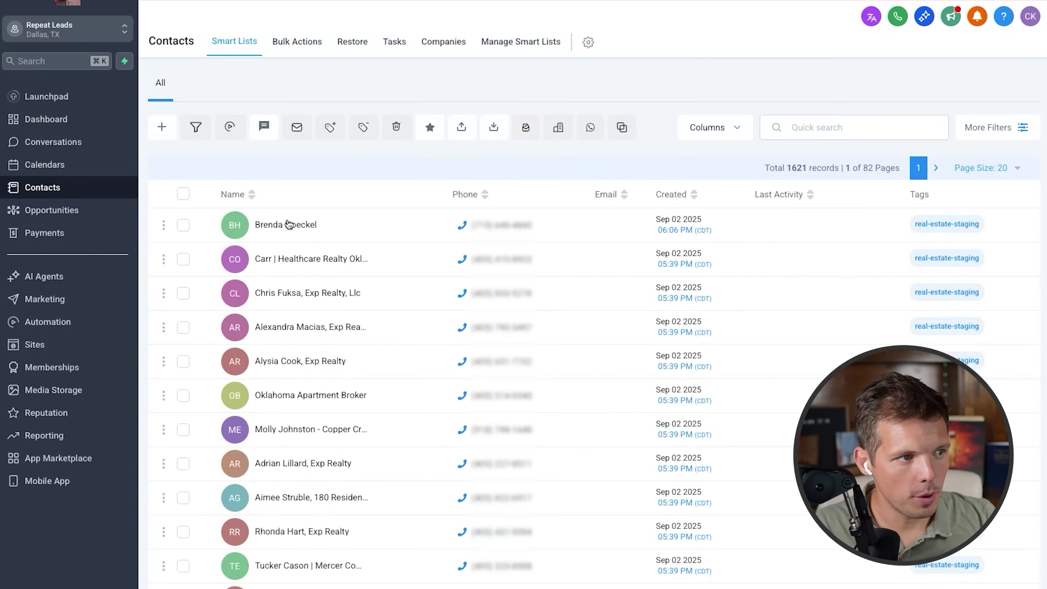
left_click(288, 226)
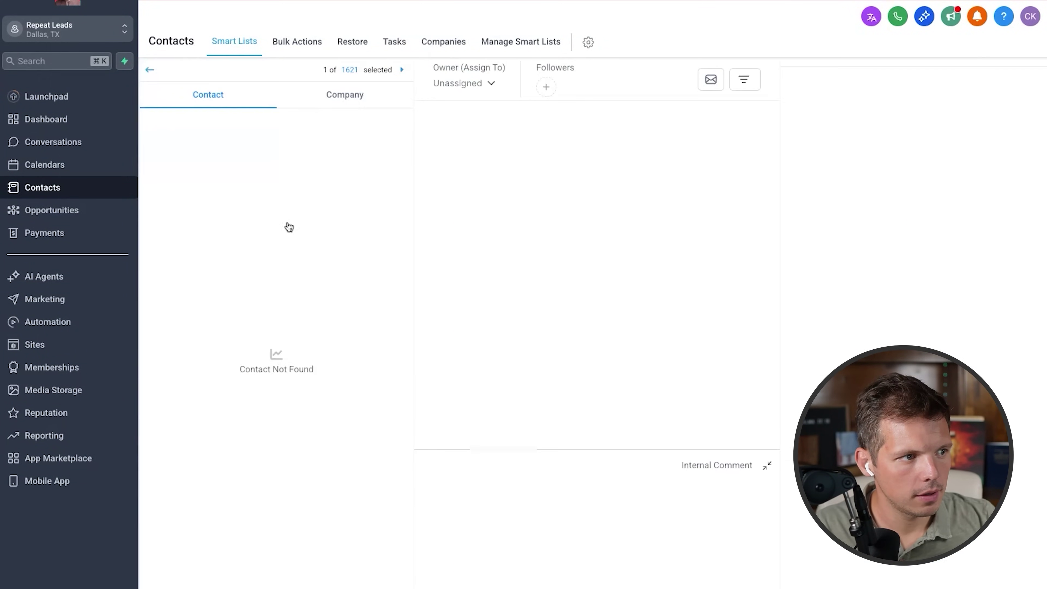
Upload Allison Dr MLS 1184448.webp to the Real Estate Staging field under the contact's Additional Info and save the contact.
scroll(264, 288, "down", 5)
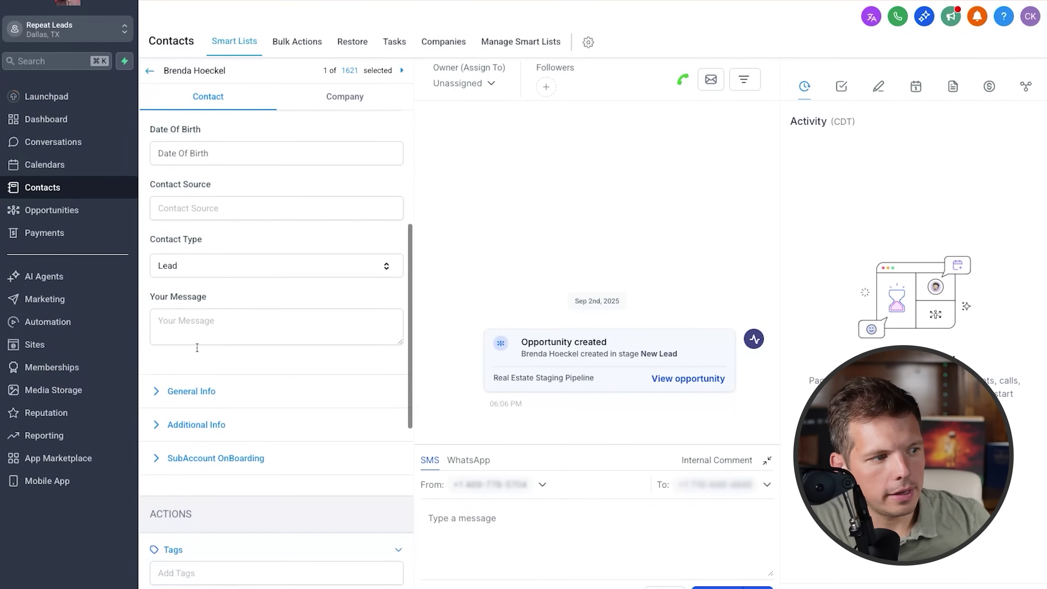
left_click(182, 434)
scroll(279, 460, "down", 3)
scroll(279, 461, "down", 12)
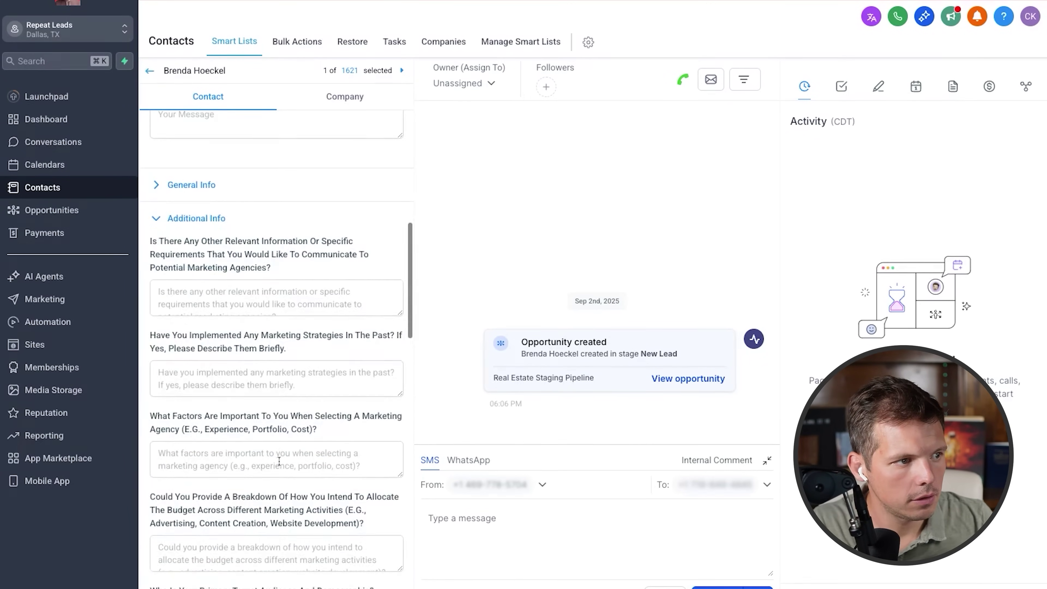
scroll(276, 350, "down", 15)
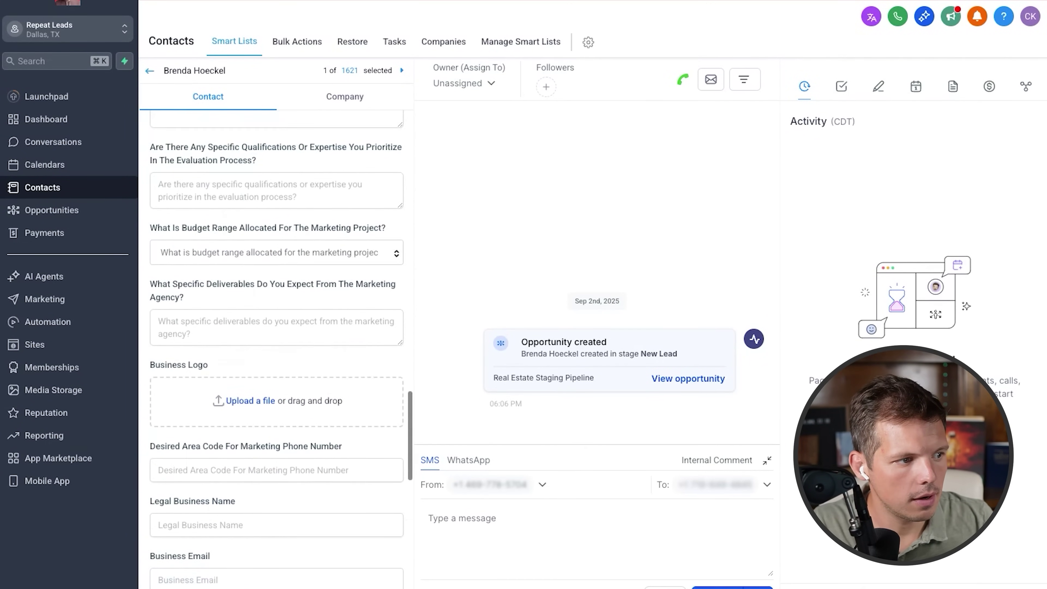
scroll(276, 350, "down", 6)
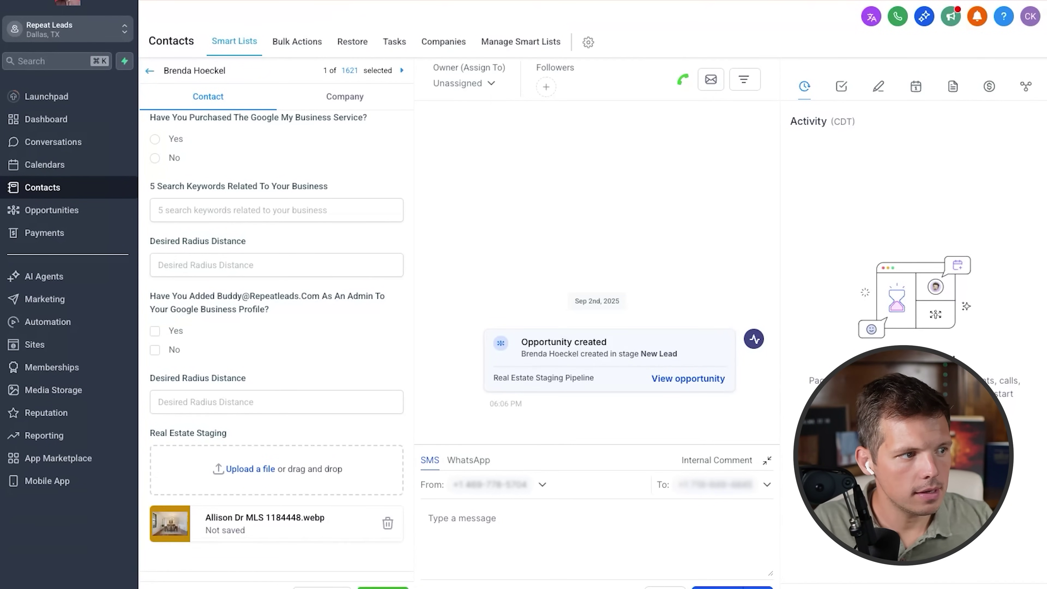
scroll(299, 333, "down", 1)
left_click(376, 587)
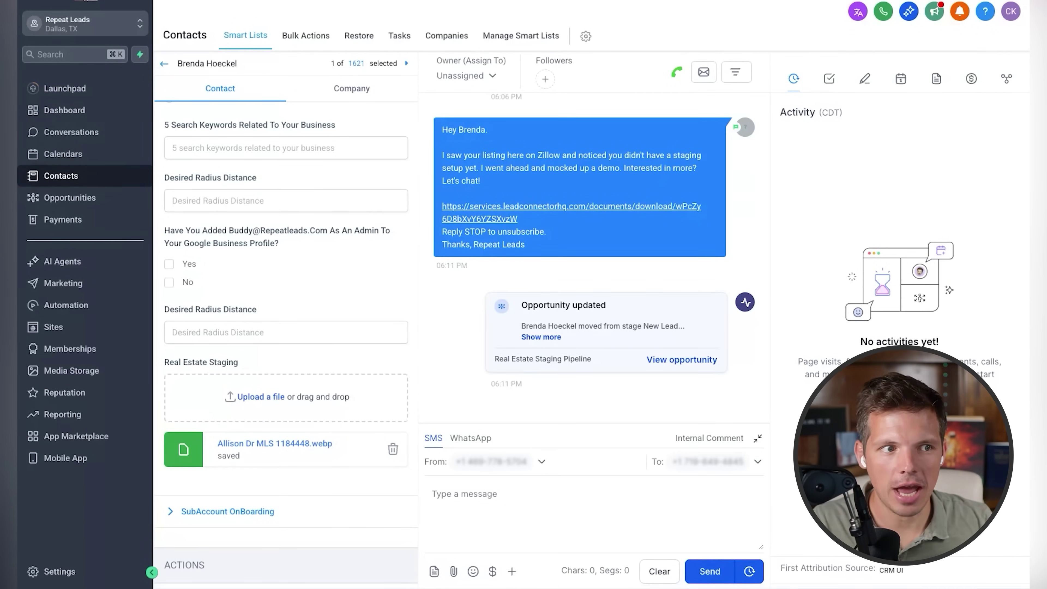
Open the Real Estate Texting Setup workflow and inspect the filter of its Contact Changed trigger.
left_click(73, 309)
scroll(326, 185, "down", 1)
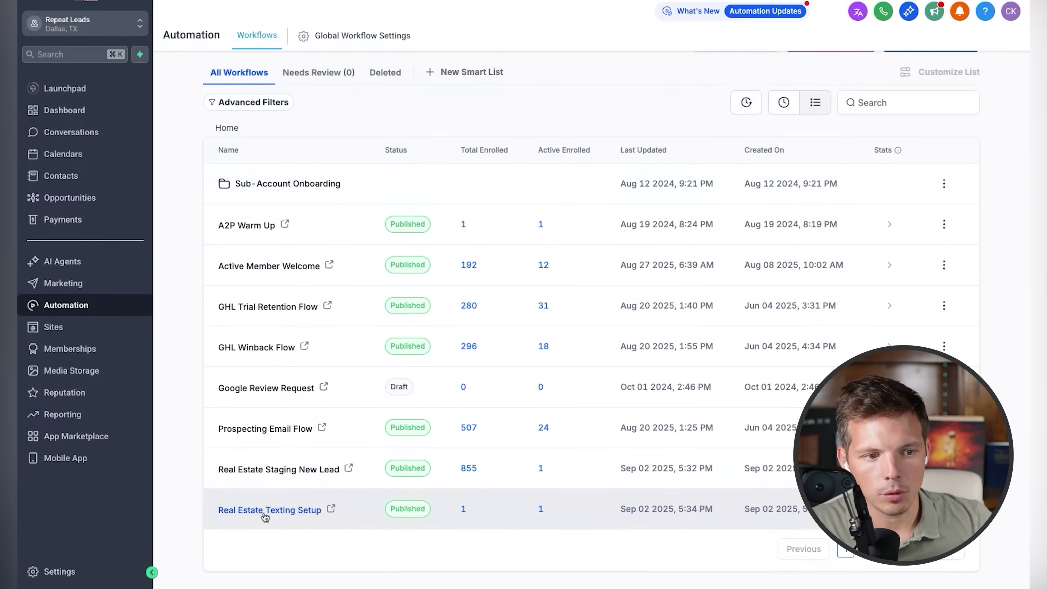
left_click(247, 516)
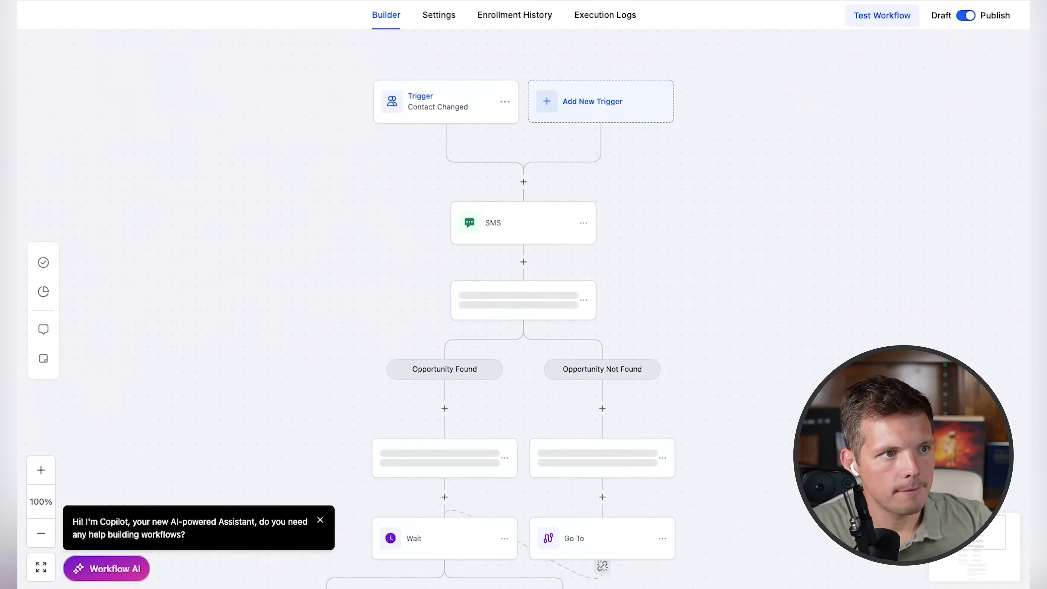
left_click(446, 106)
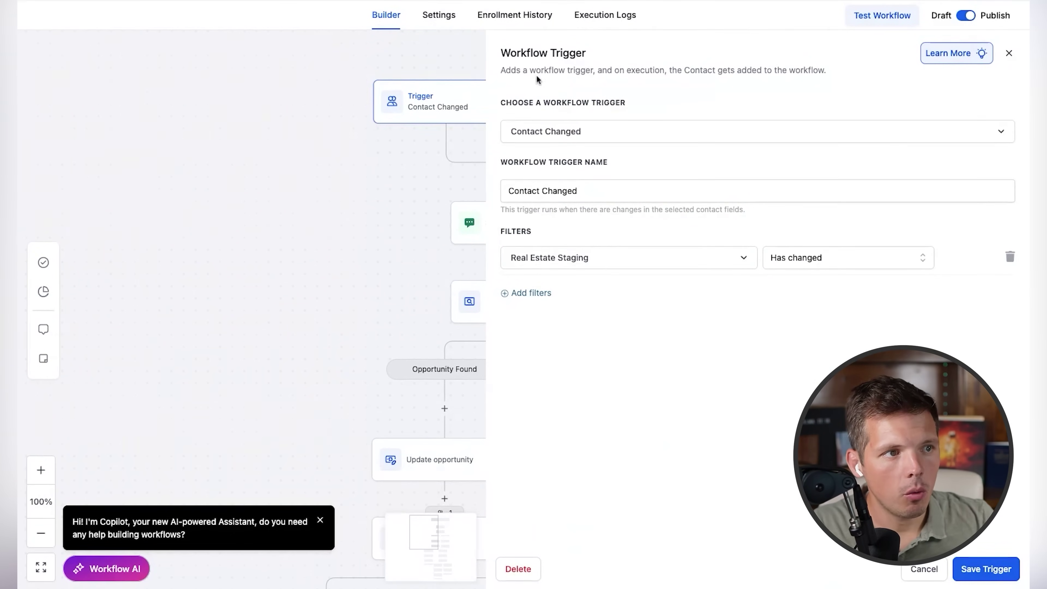
left_click(1009, 53)
left_click(467, 98)
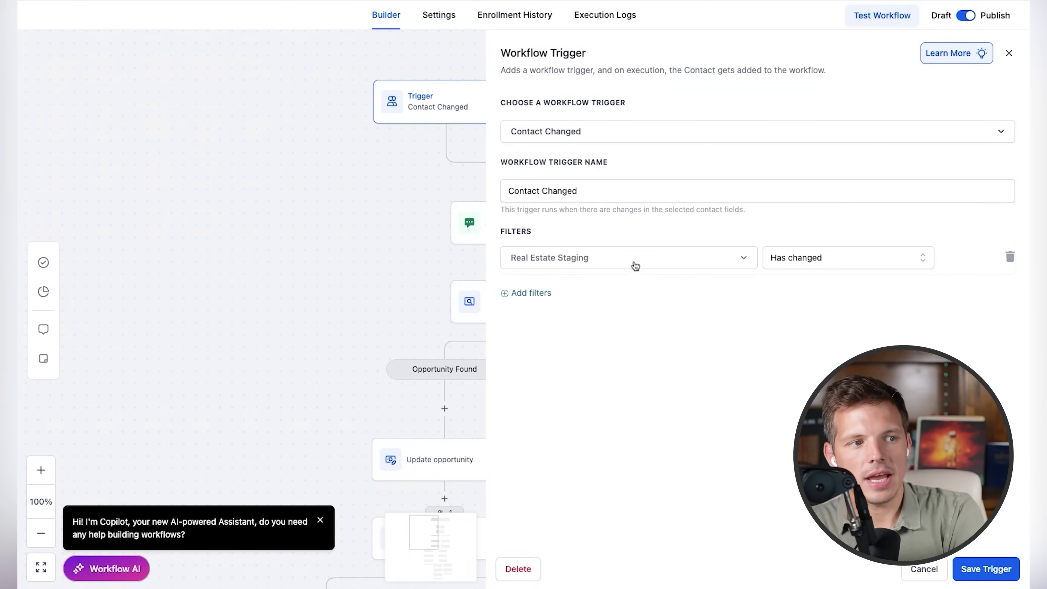
left_click(1011, 59)
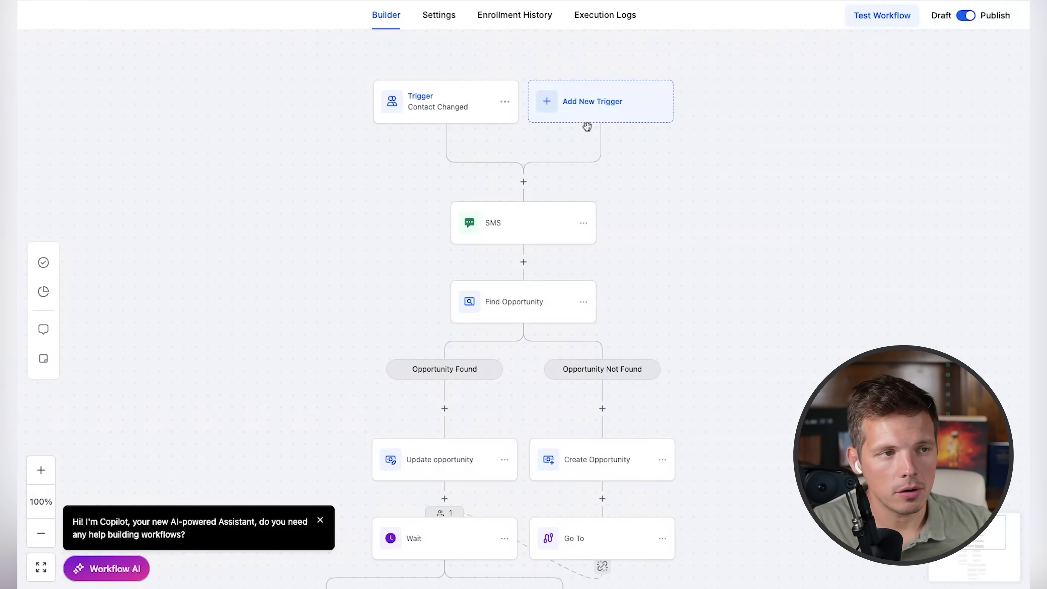
Inspect the workflow's SMS action, including its message text and the real_estate_staging contact placeholder.
left_click(534, 225)
scroll(841, 227, "down", 1)
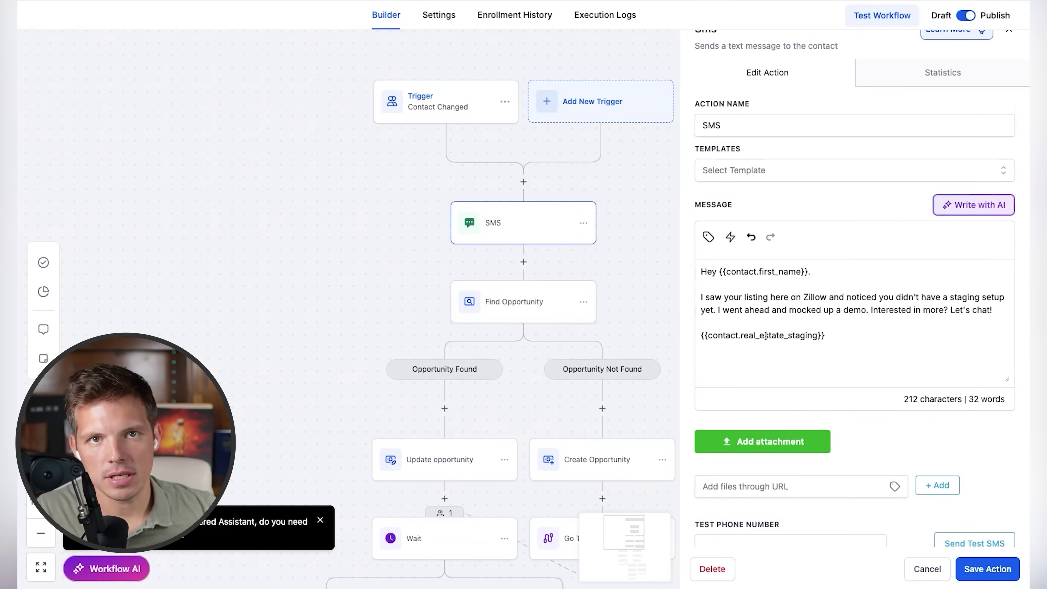
left_click(553, 309)
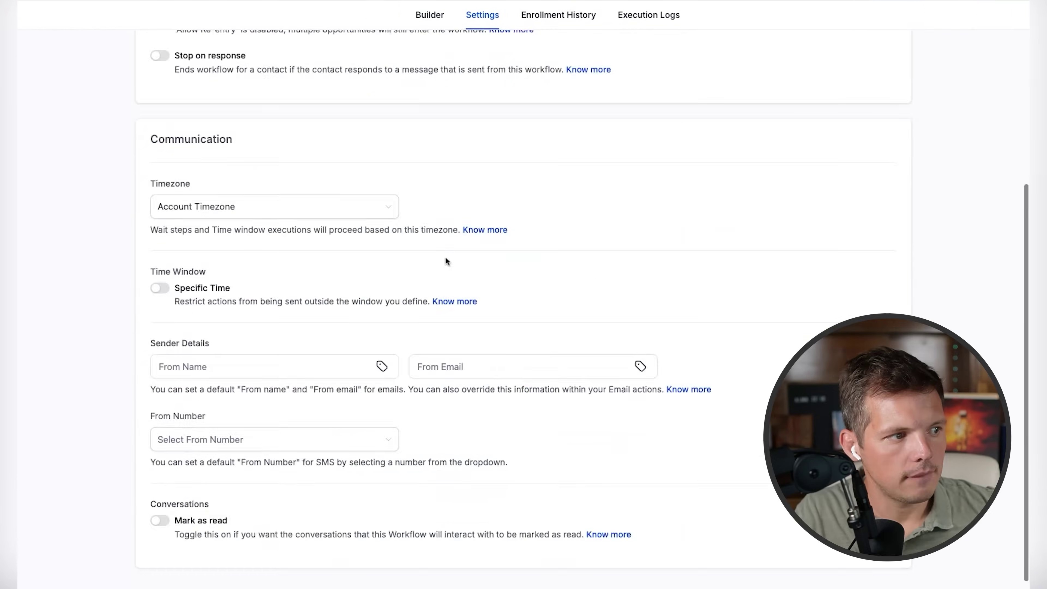
Review the workflow's contact and communication settings, and recheck the SMS action in the builder.
scroll(445, 256, "up", 5)
scroll(445, 256, "down", 3)
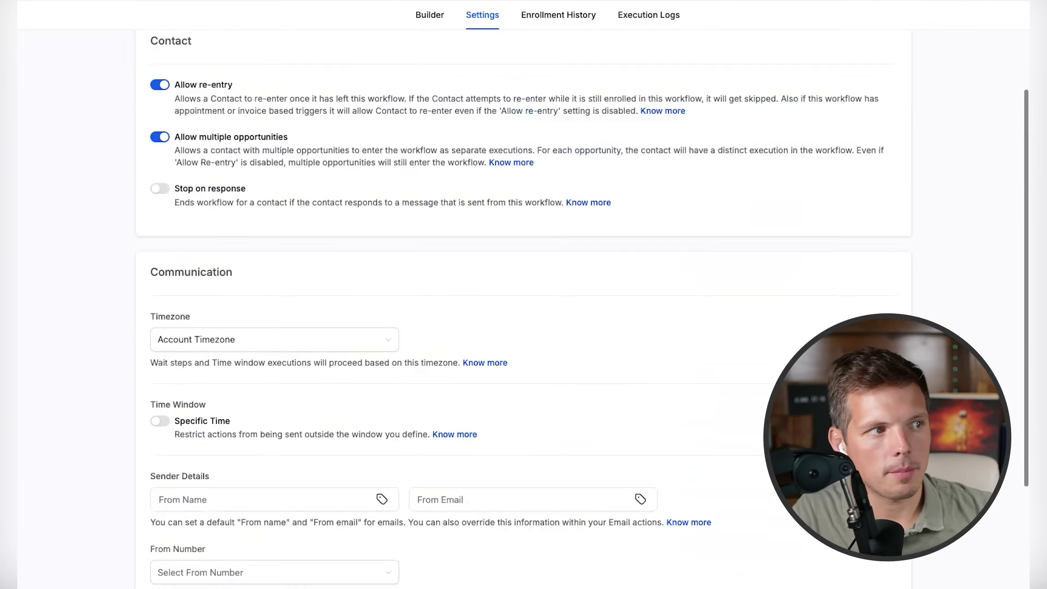
scroll(449, 124, "up", 3)
left_click(567, 17)
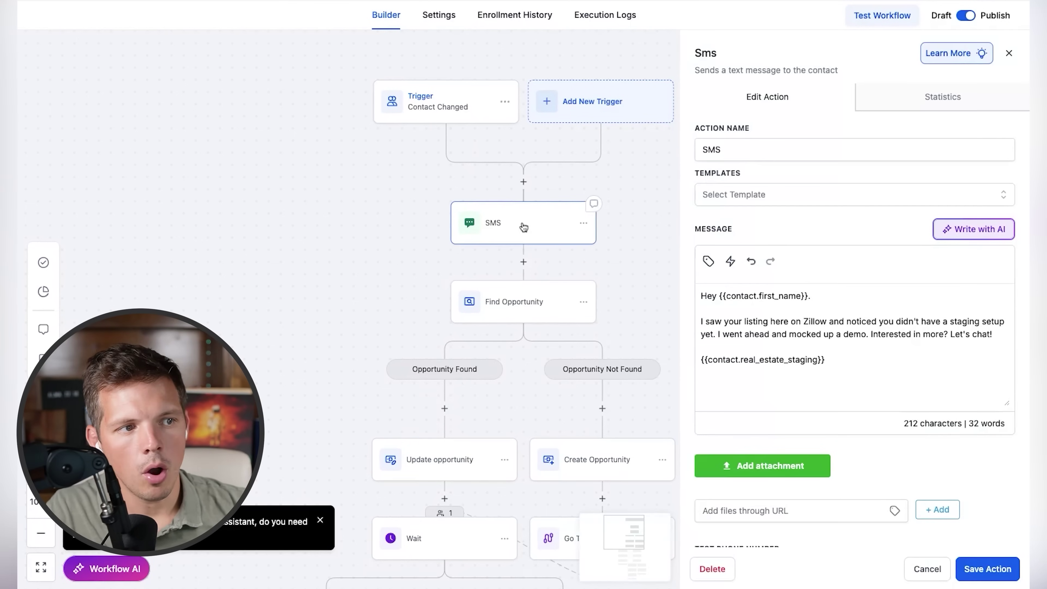
scroll(816, 383, "down", 2)
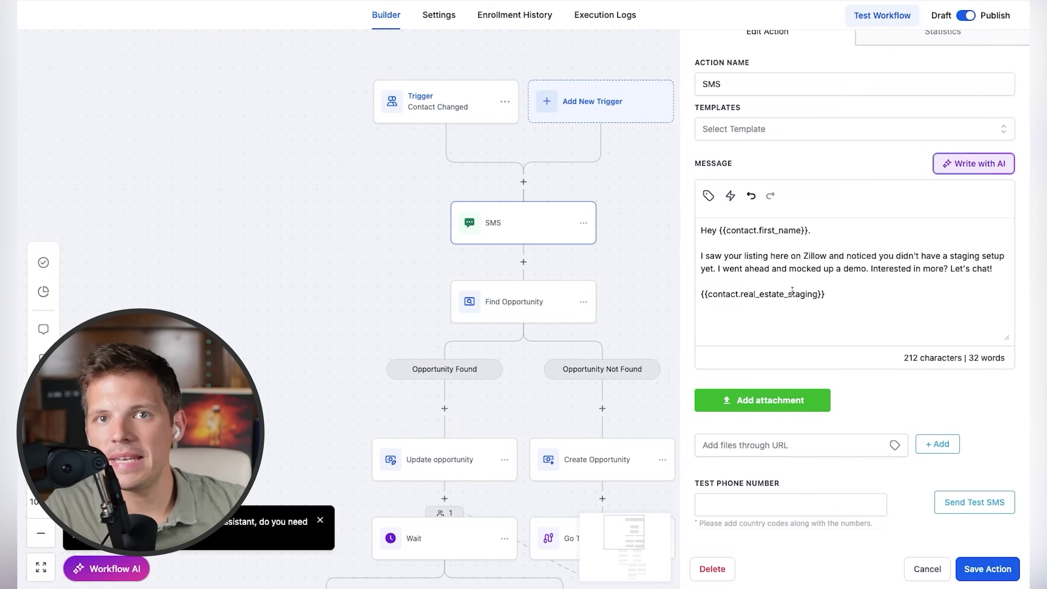
scroll(791, 290, "up", 2)
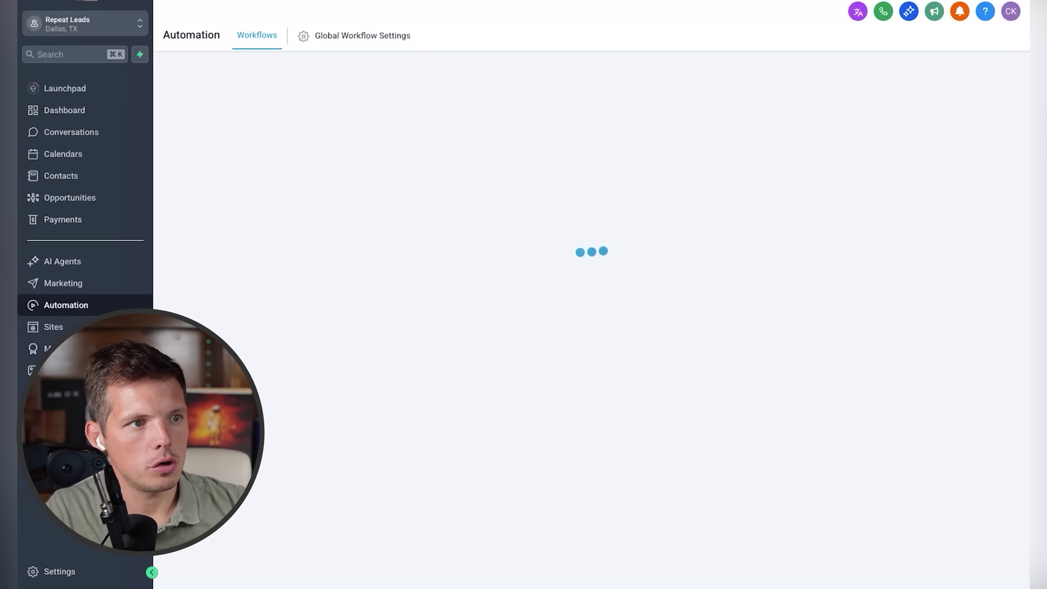
Return to the opportunities board and review all stages of the Real Estate Staging Pipeline through Closed Lost.
left_click(69, 199)
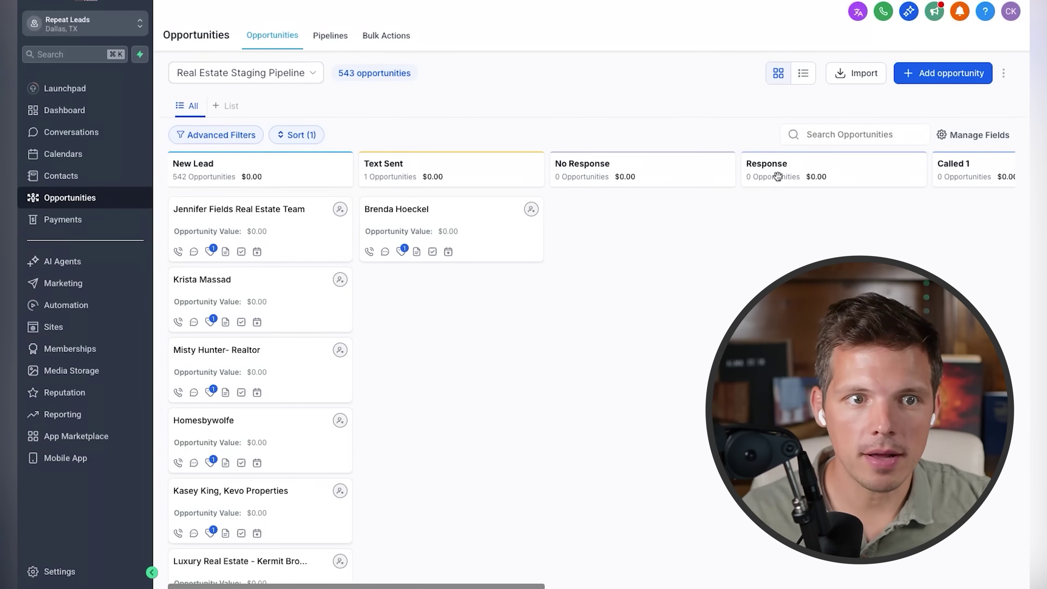
scroll(777, 177, "right", 5)
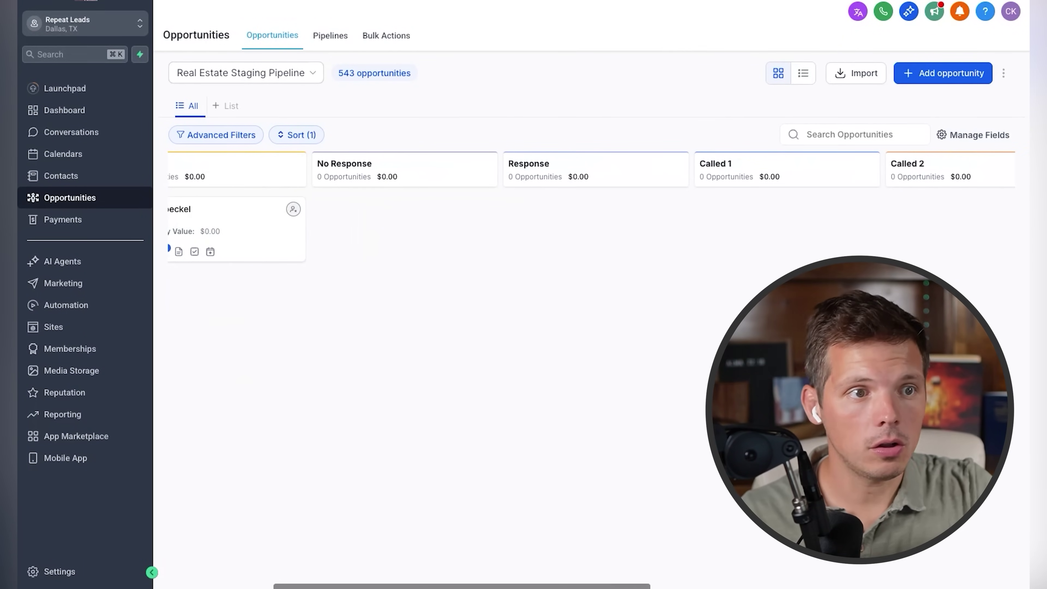
scroll(591, 173, "right", 12)
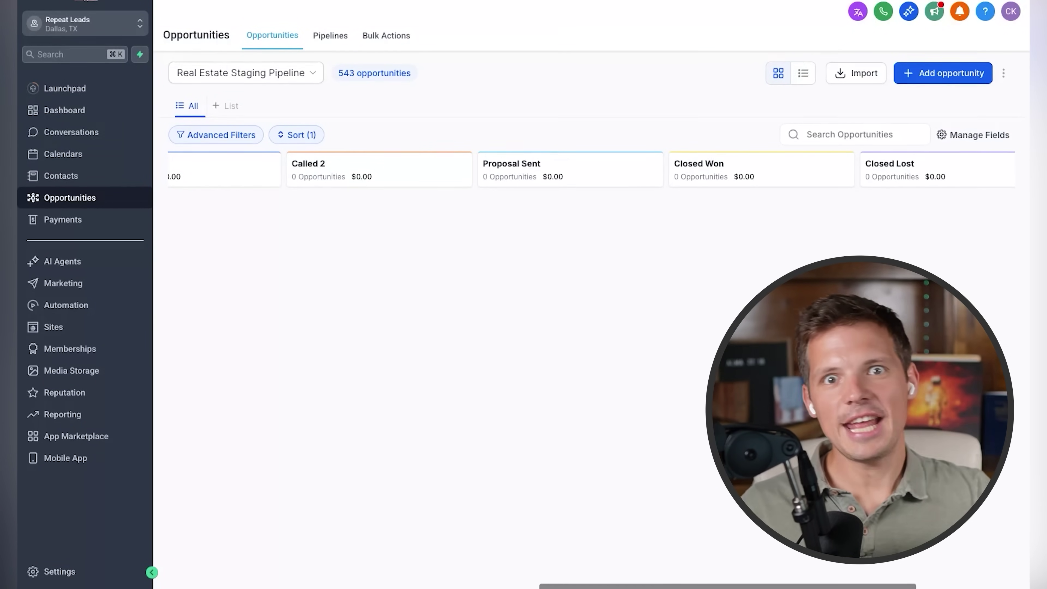
scroll(755, 176, "right", 5)
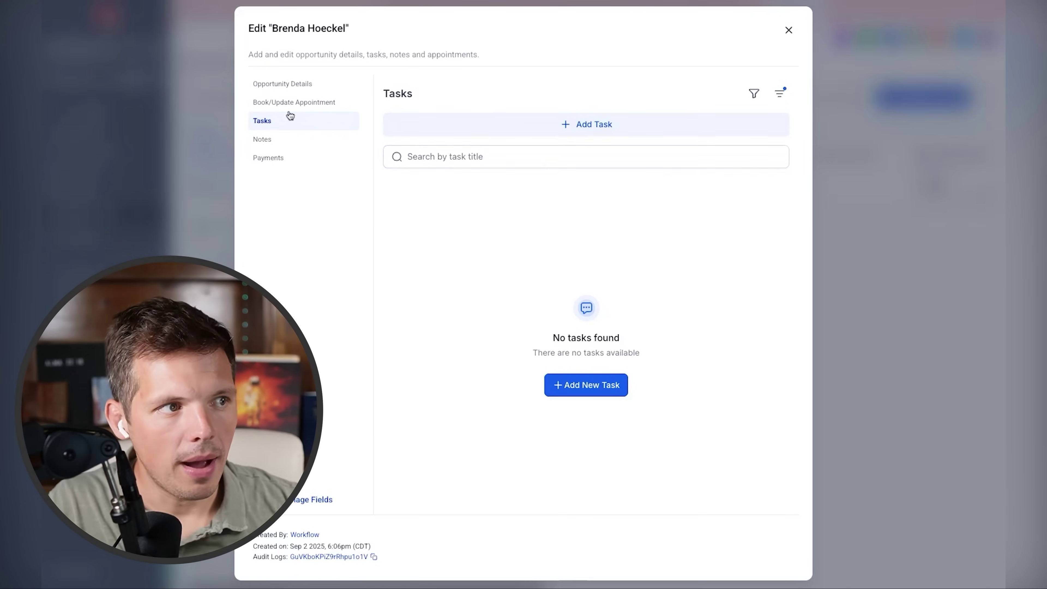
Look through the appointment and notes sections of the Text Sent opportunity, close it and view its conversations.
left_click(286, 103)
left_click(275, 141)
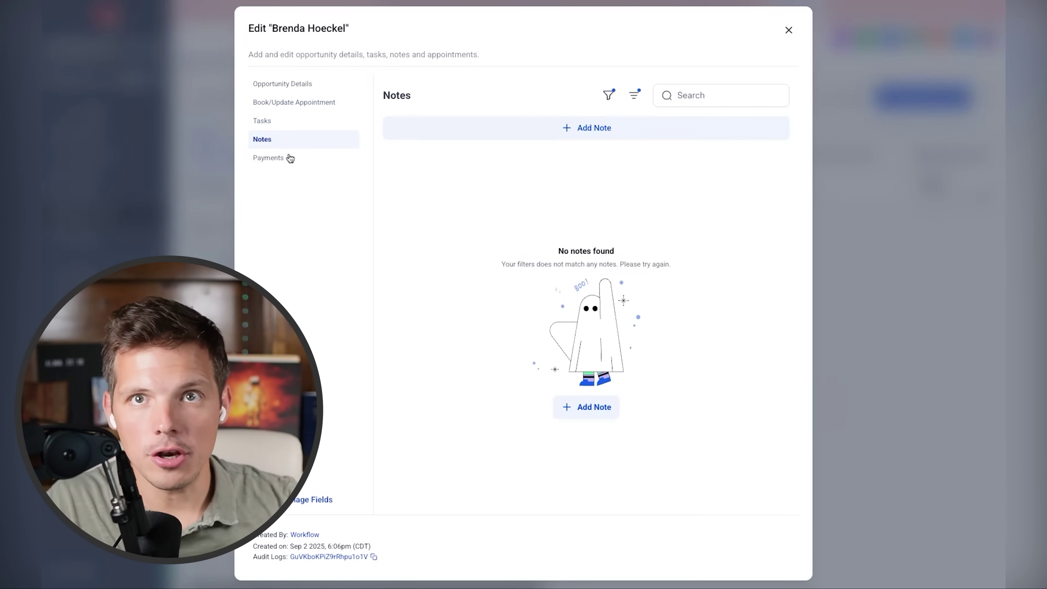
left_click(788, 31)
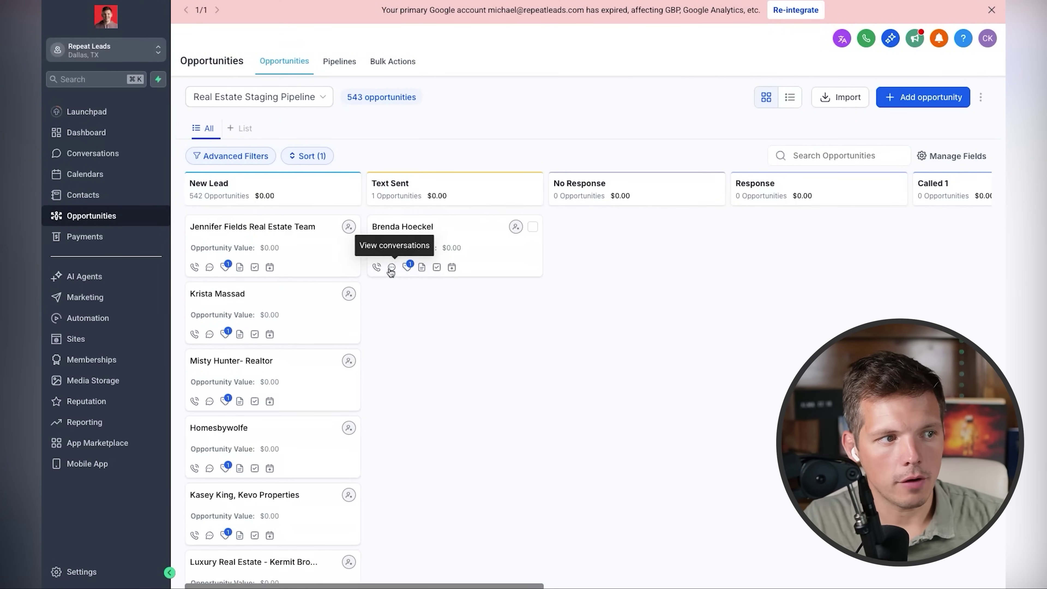
left_click(391, 268)
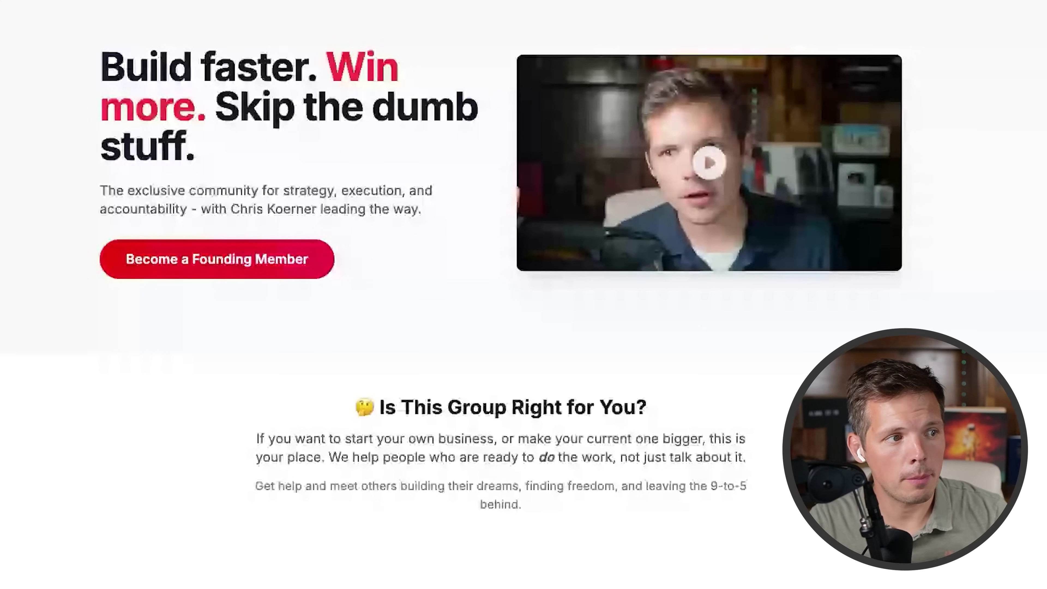
Switch to the TKOwners membership website and review the offer and its monthly, yearly and lifetime plans.
scroll(523, 295, "down", 20)
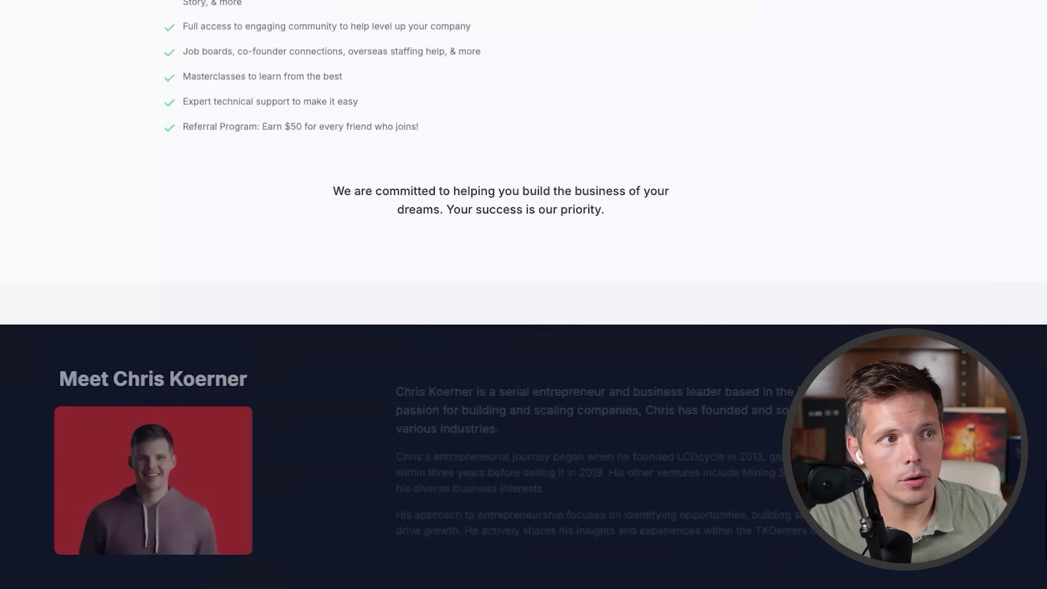
scroll(579, 234, "up", 12)
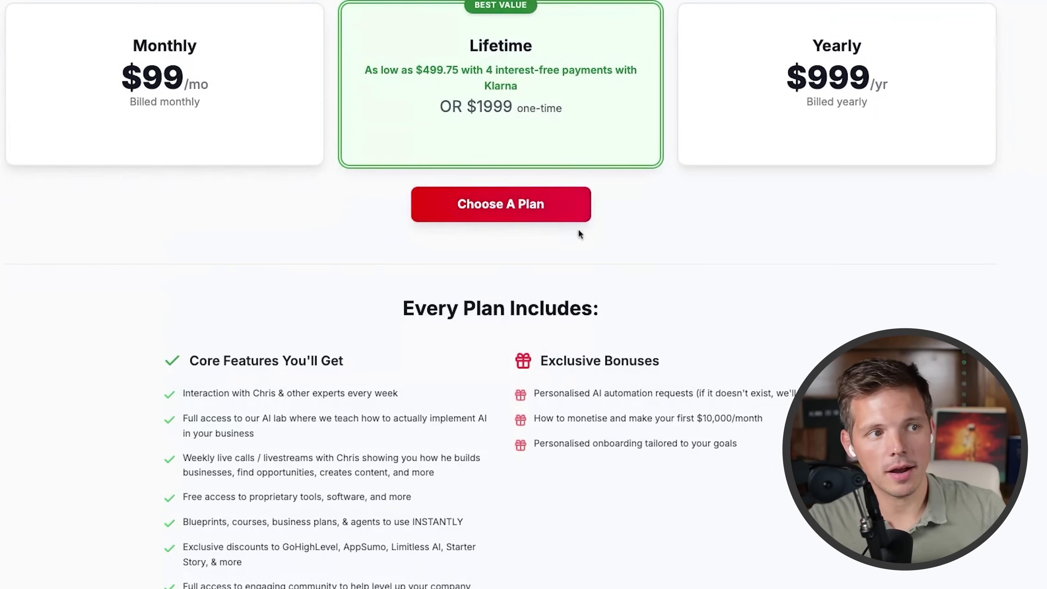
left_click(577, 217)
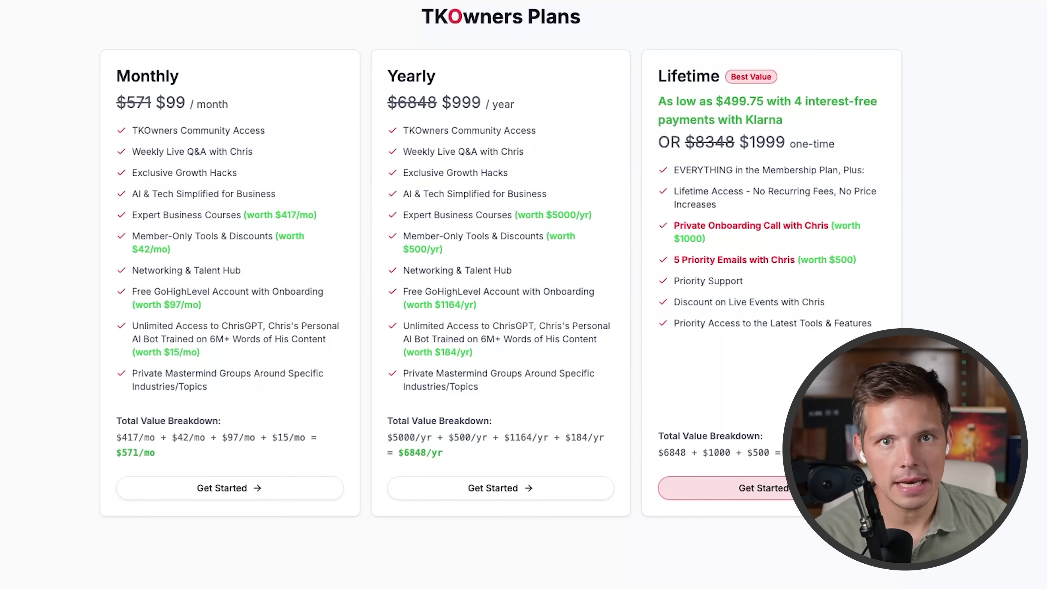
scroll(571, 242, "down", 1)
scroll(571, 242, "up", 1)
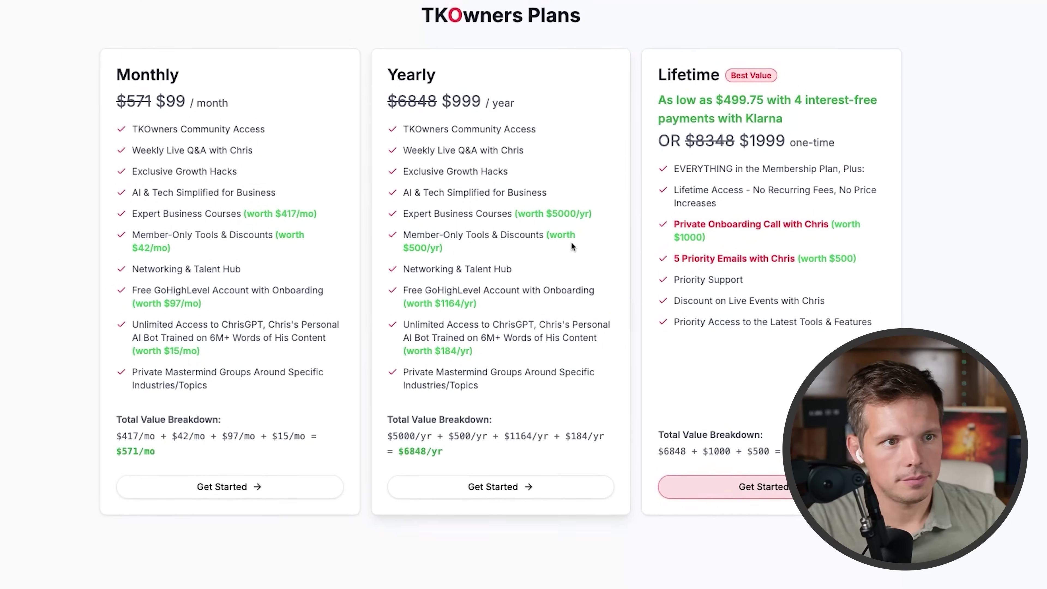